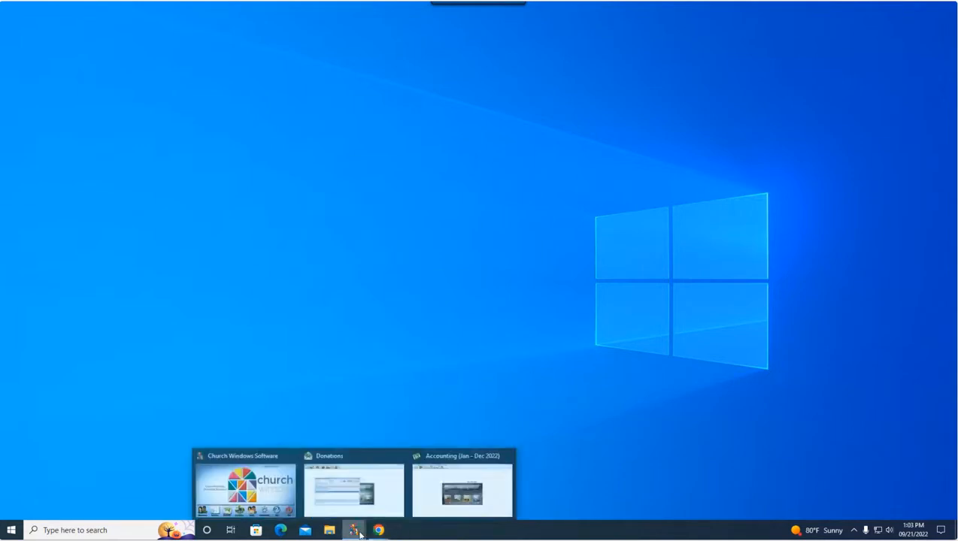
# Switch to the Donations window and move the Browse Donations window toward the middle of the workspace
pyautogui.moveTo(367, 494)
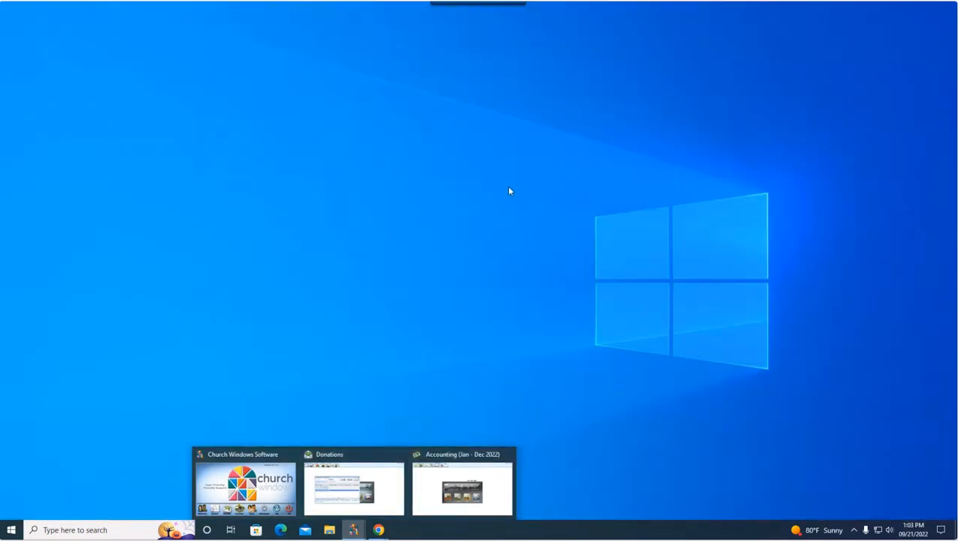
pyautogui.click(390, 486)
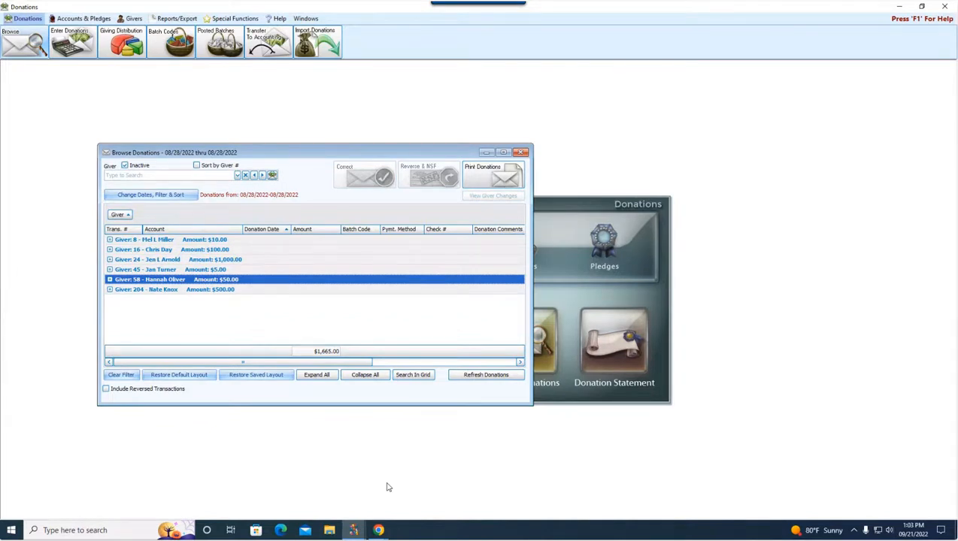
pyautogui.click(378, 530)
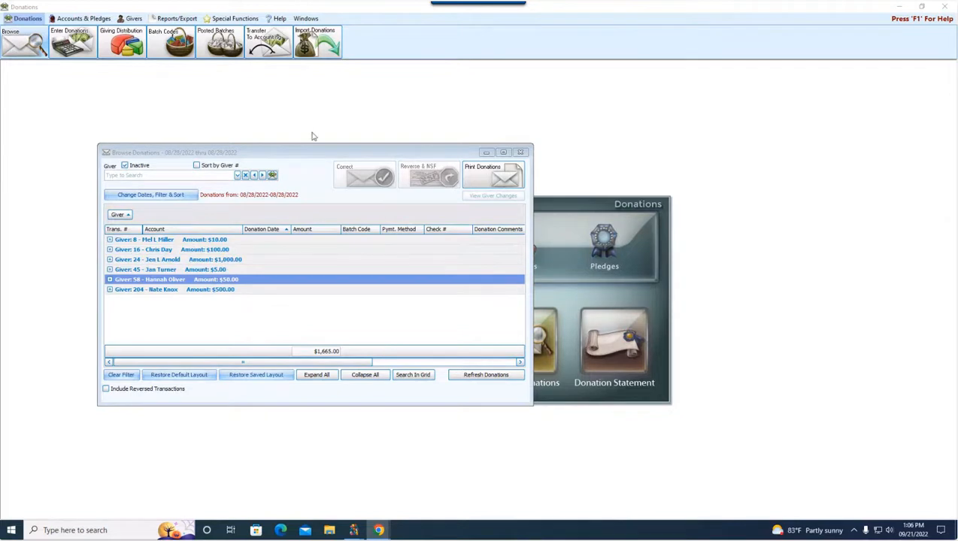
pyautogui.moveTo(303, 154); pyautogui.dragTo(451, 164)
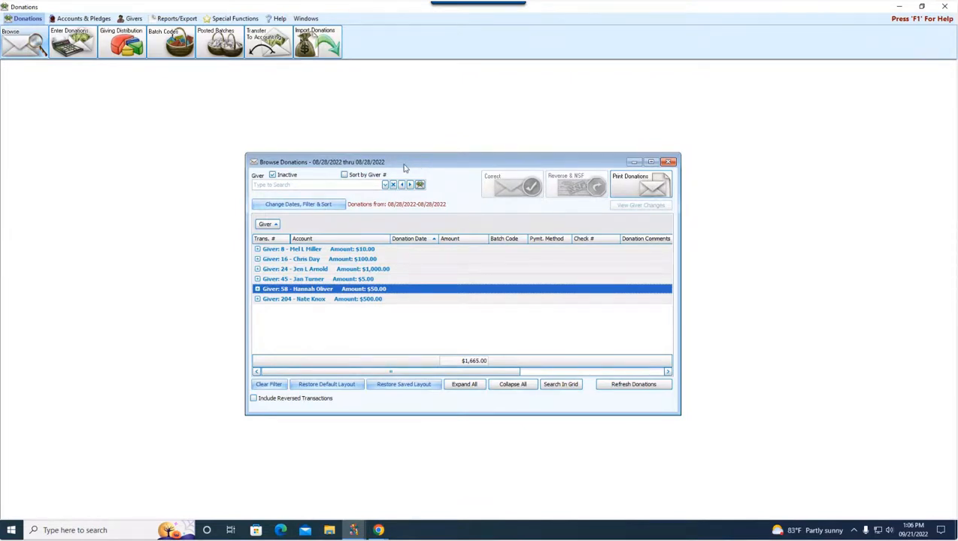
# Start a reversal of the 100.00 General fund check donation dated 08/28/2022
pyautogui.click(258, 260)
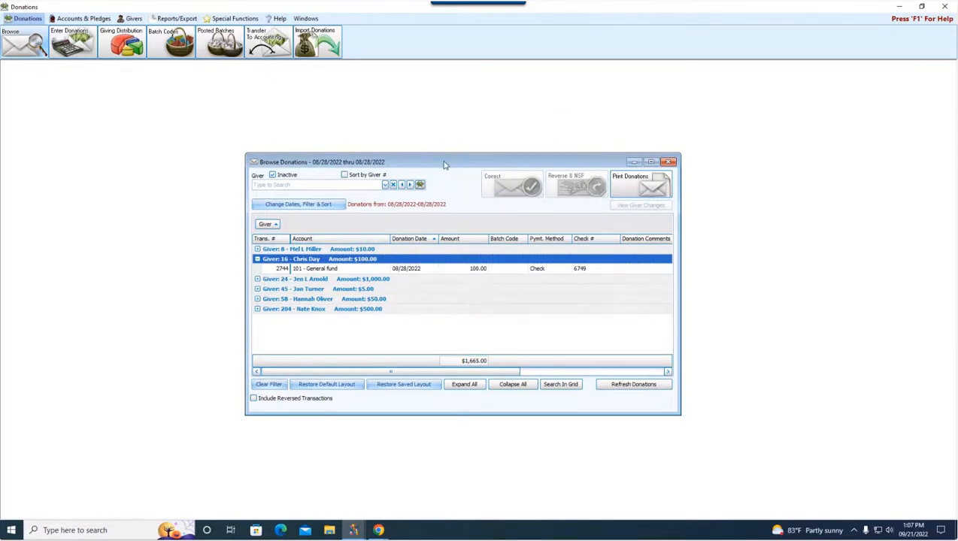
pyautogui.click(321, 270)
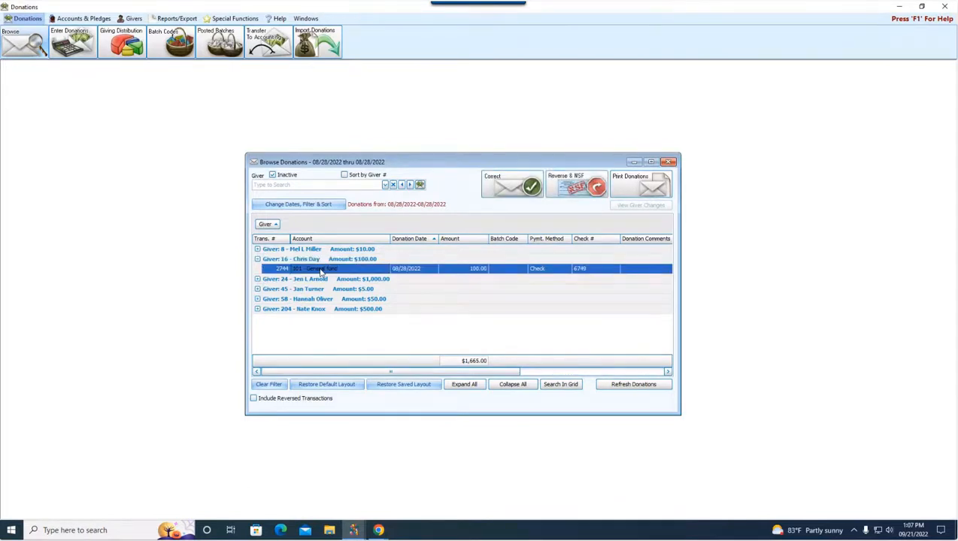
pyautogui.click(577, 187)
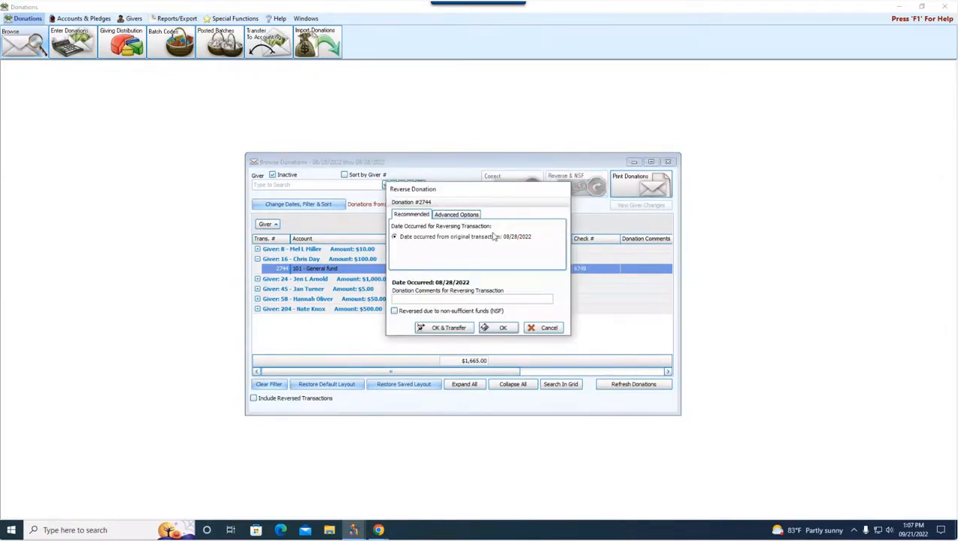
# Reverse the donation due to non-sufficient funds with the comment "Check NSF." and proceed to the accounting transfer
pyautogui.click(412, 298)
pyautogui.write('Check NSF.')
pyautogui.click(400, 313)
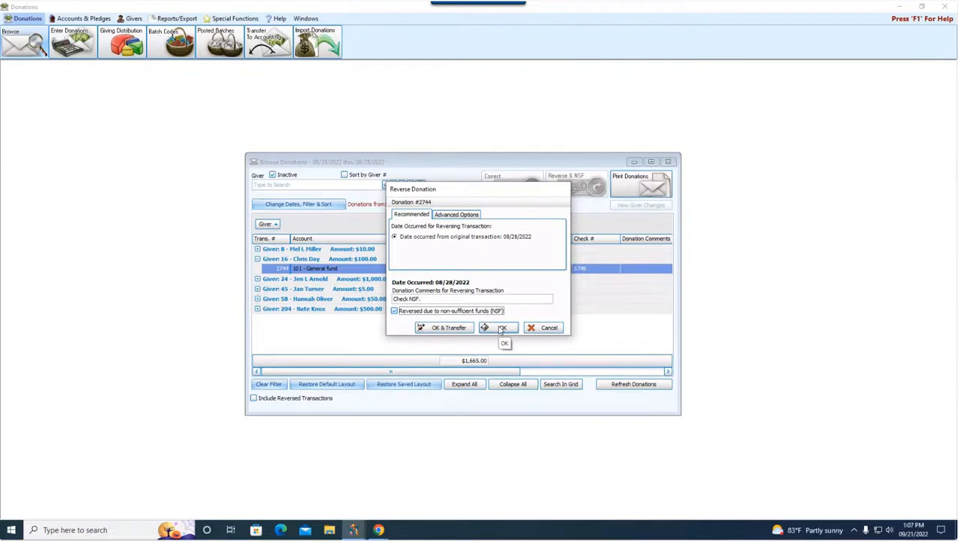
pyautogui.click(449, 329)
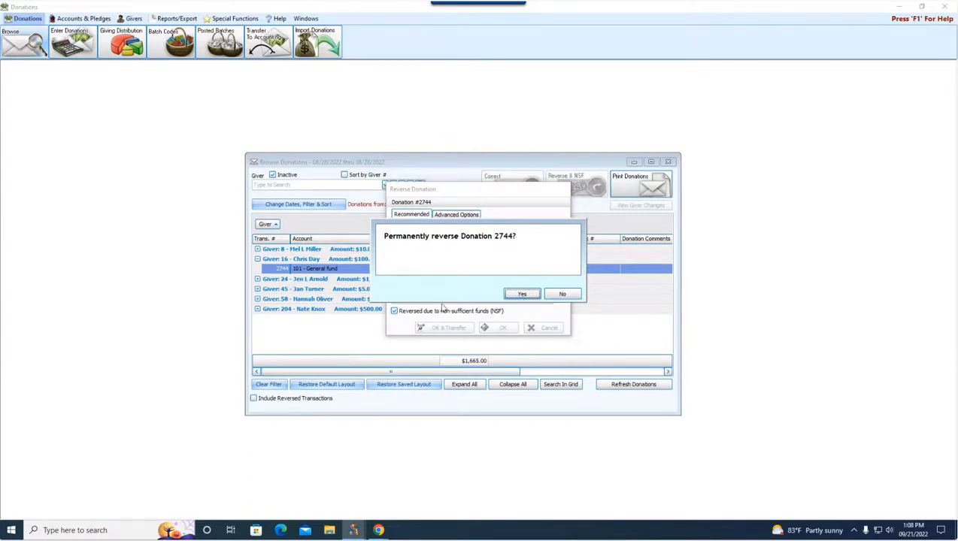
pyautogui.click(524, 295)
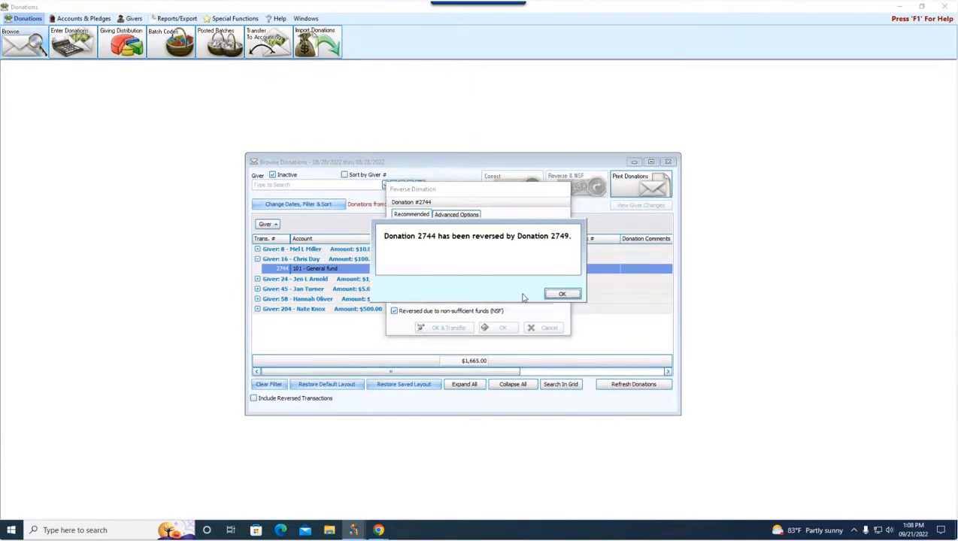
pyautogui.click(564, 295)
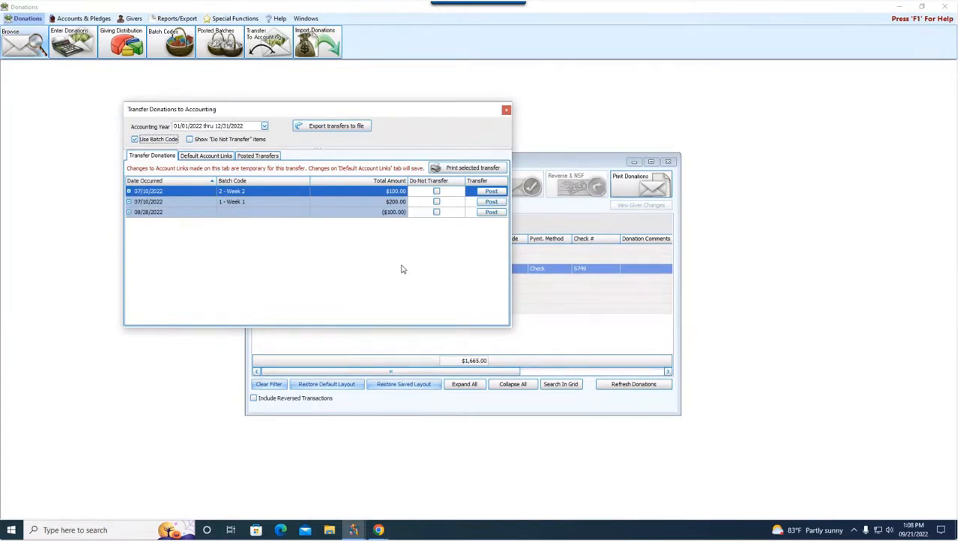
# Check the 08/28/2022 reversal's account details, mark it Do Not Transfer, and close the transfer window
pyautogui.click(149, 213)
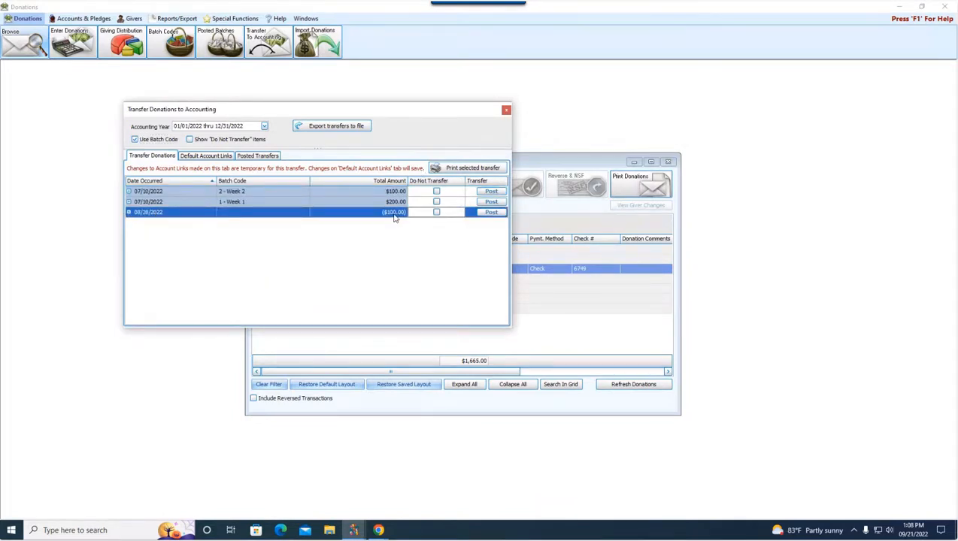
pyautogui.click(129, 213)
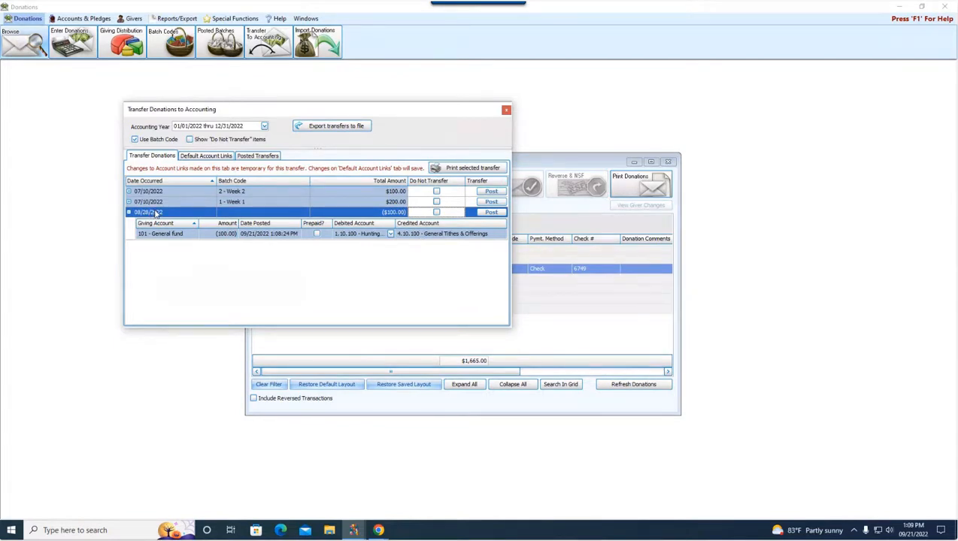
pyautogui.click(129, 213)
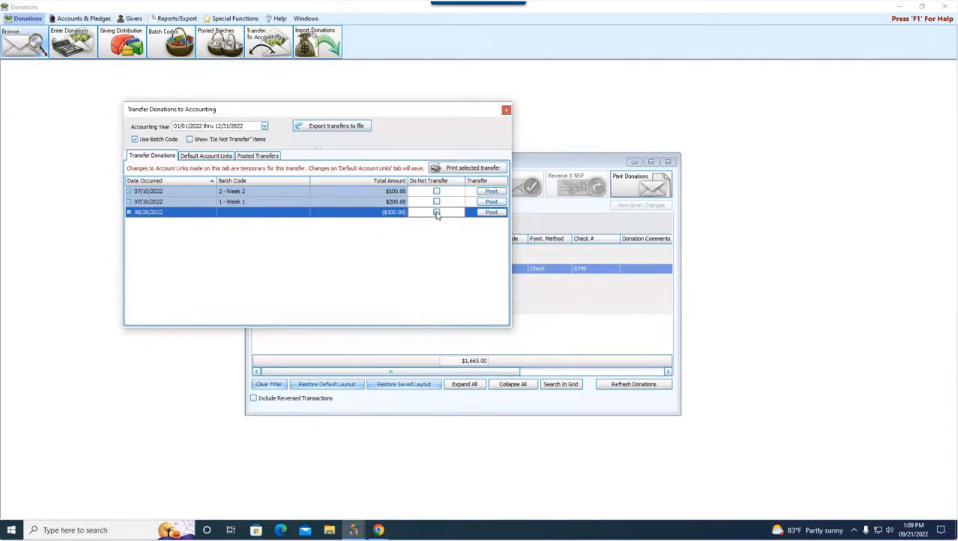
pyautogui.click(129, 213)
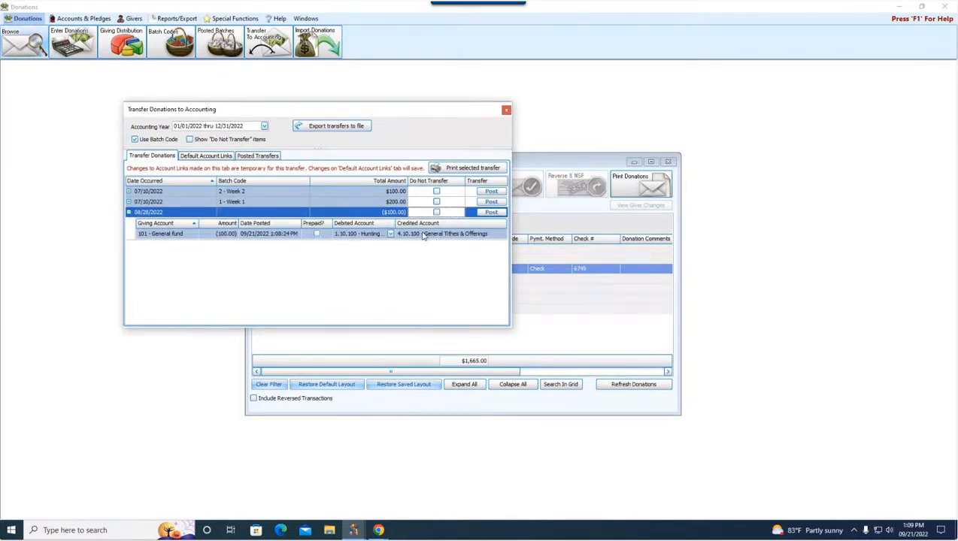
pyautogui.click(129, 213)
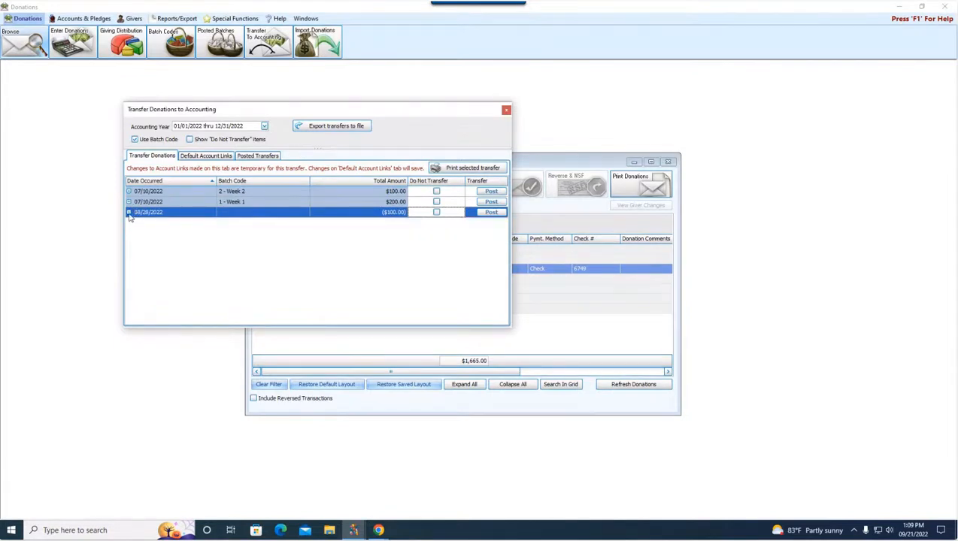
pyautogui.click(436, 213)
pyautogui.click(506, 112)
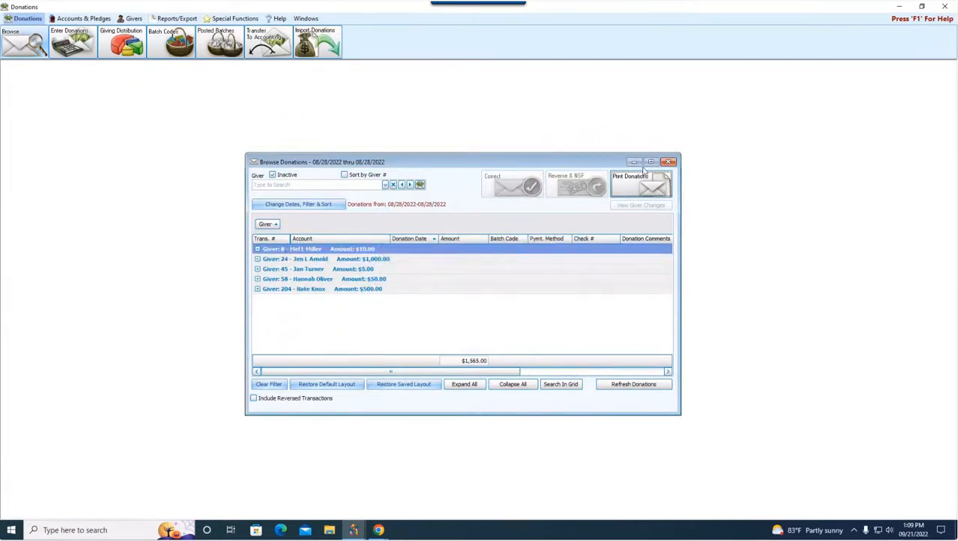
# Close the Browse Donations window and switch to the Accounting (Jan - Dec 2022) window
pyautogui.click(668, 162)
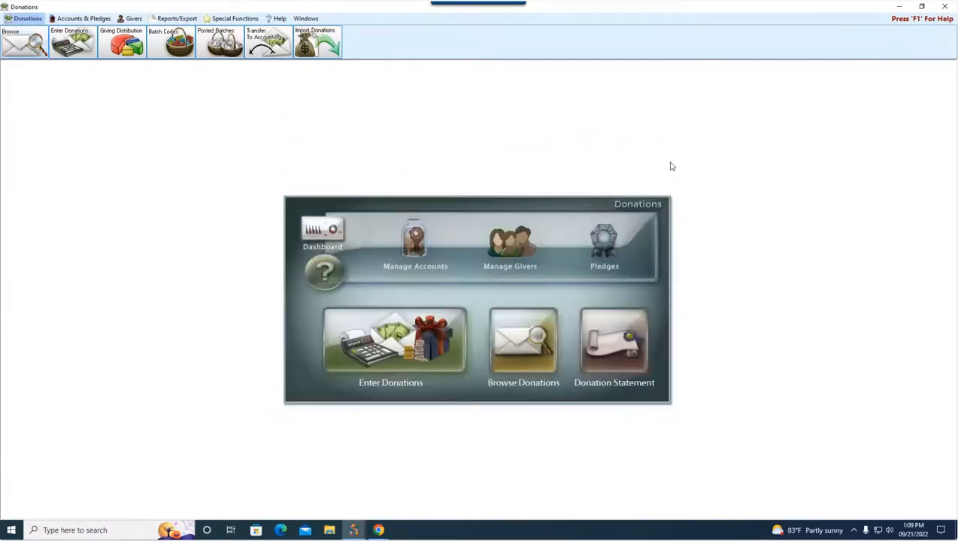
pyautogui.click(899, 6)
pyautogui.moveTo(355, 531)
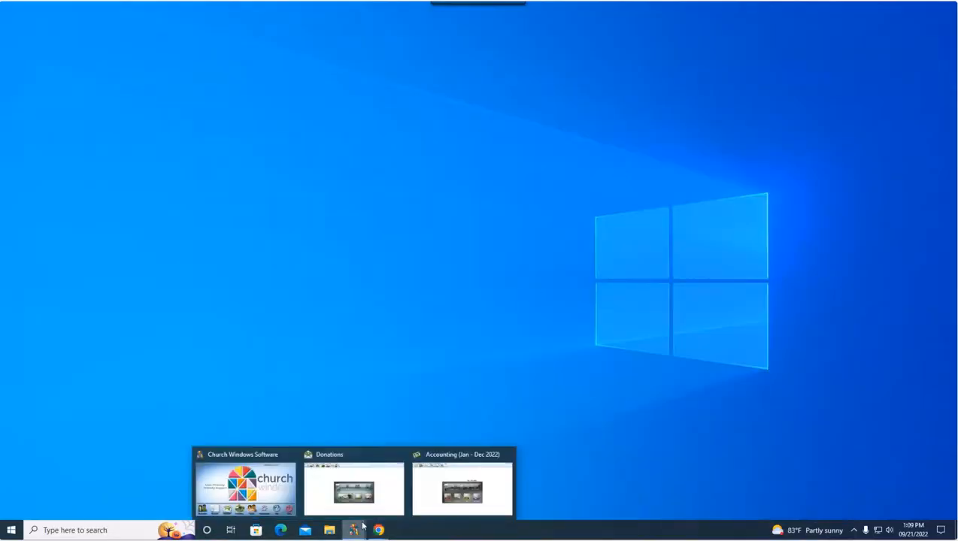
pyautogui.click(435, 488)
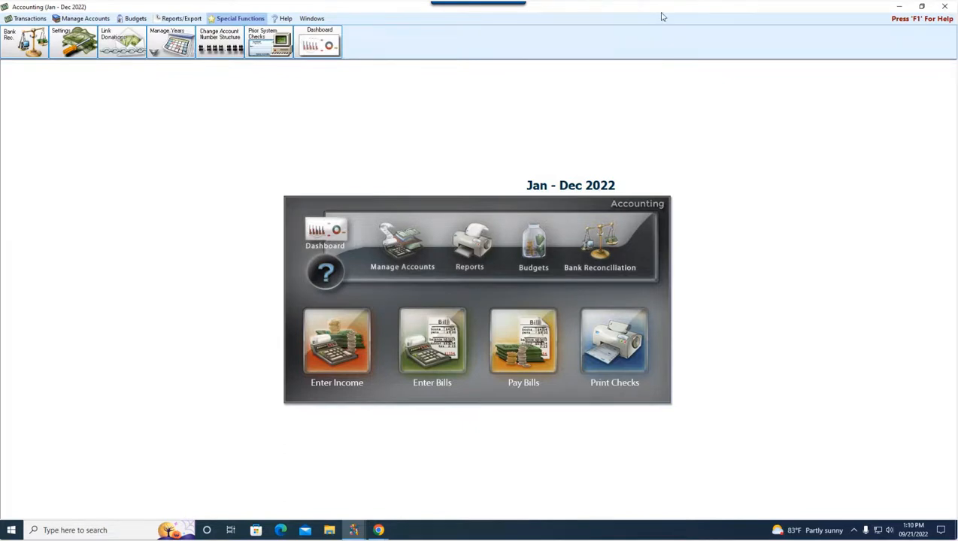
# Start an asset adjustment transaction for the Huntington Bank Checking account
pyautogui.click(23, 20)
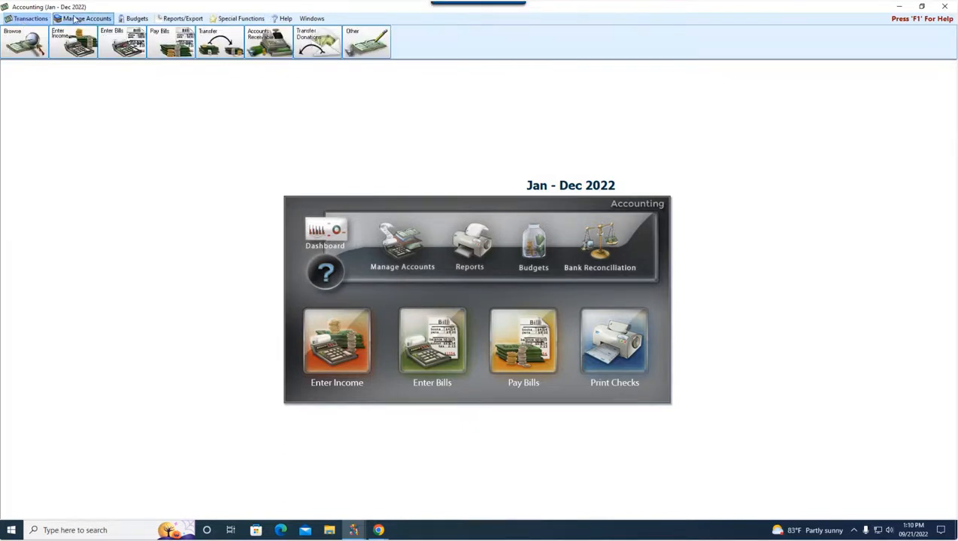
pyautogui.click(366, 43)
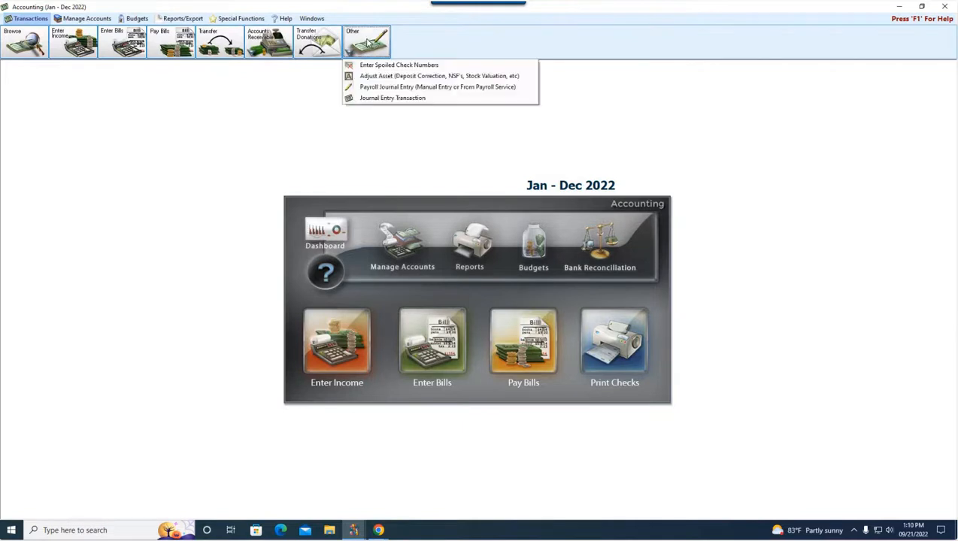
pyautogui.click(379, 79)
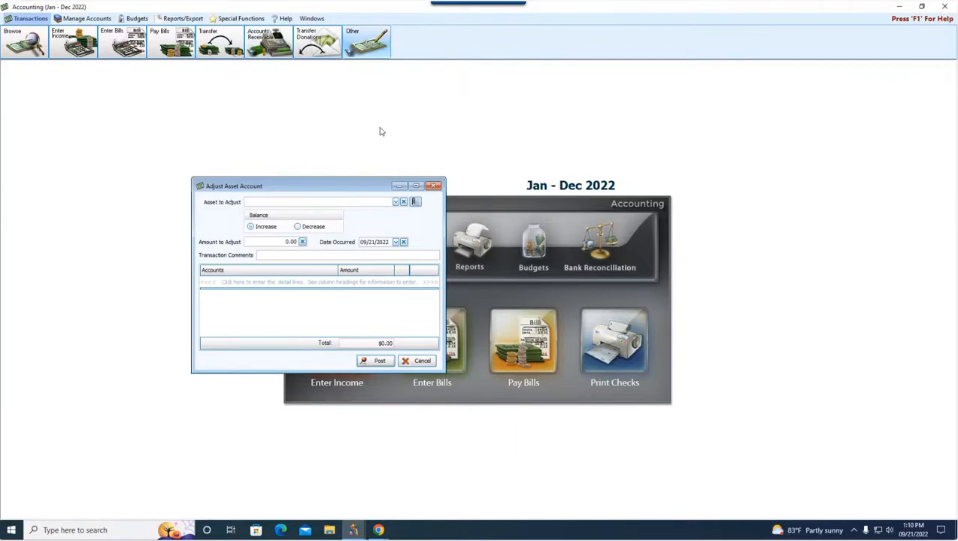
pyautogui.click(397, 203)
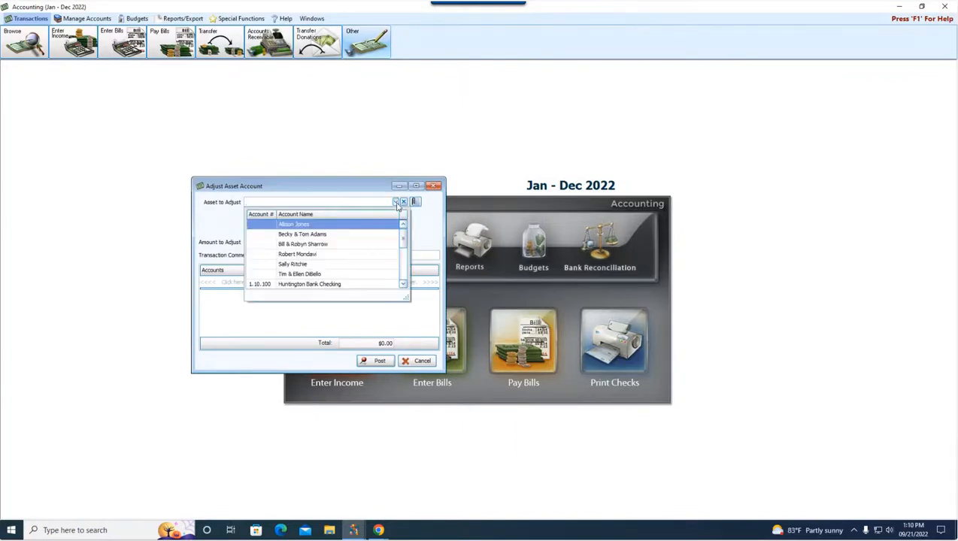
pyautogui.click(320, 284)
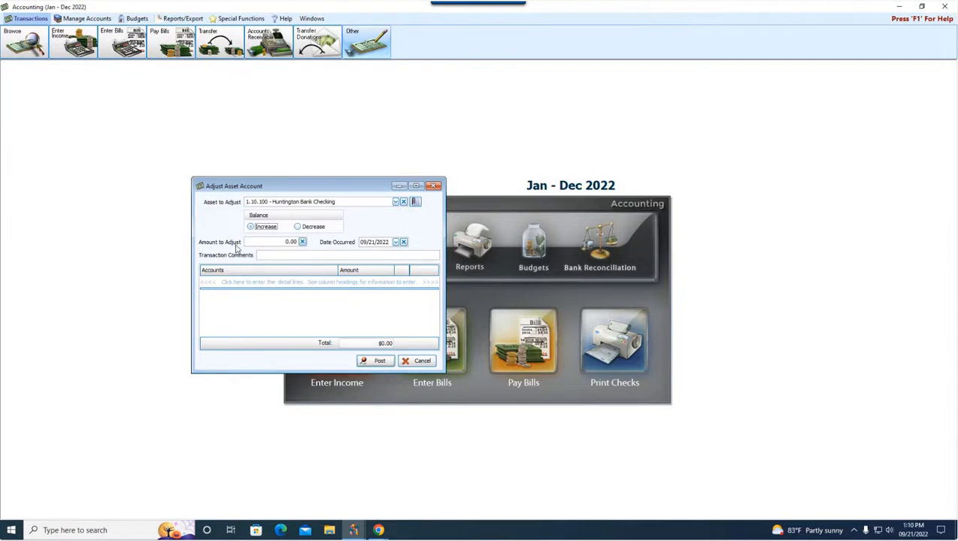
# Set the adjustment to a 110.00 decrease dated 09/02/2022 with the comment "Adjustment for NSF Donation check."
pyautogui.click(298, 228)
pyautogui.click(263, 241)
pyautogui.write('100.00')
pyautogui.moveTo(271, 238)
pyautogui.mouseDown()
pyautogui.moveTo(322, 242)
pyautogui.moveTo(267, 240)
pyautogui.mouseUp()
pyautogui.write('110')
pyautogui.click(371, 243)
pyautogui.write('Adjustment for NSP Donation')
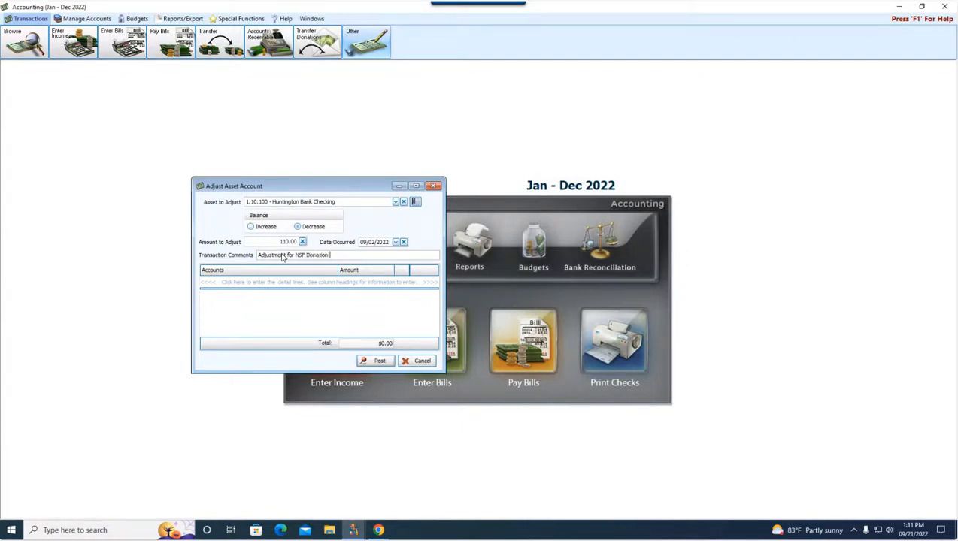
pyautogui.write('.')
# Add a detail line of 100.00 for General Tithes & Offerings to the asset adjustment
pyautogui.click(220, 282)
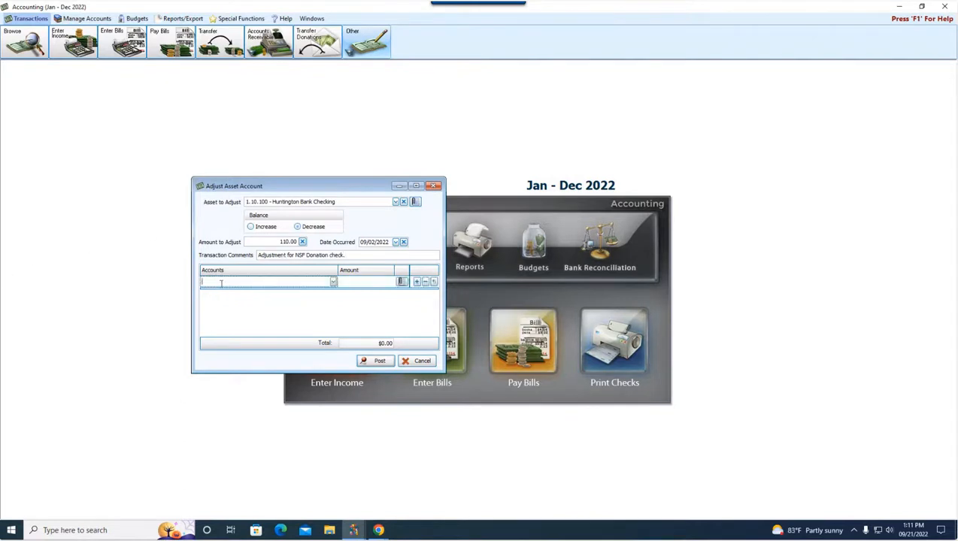
pyautogui.write('general')
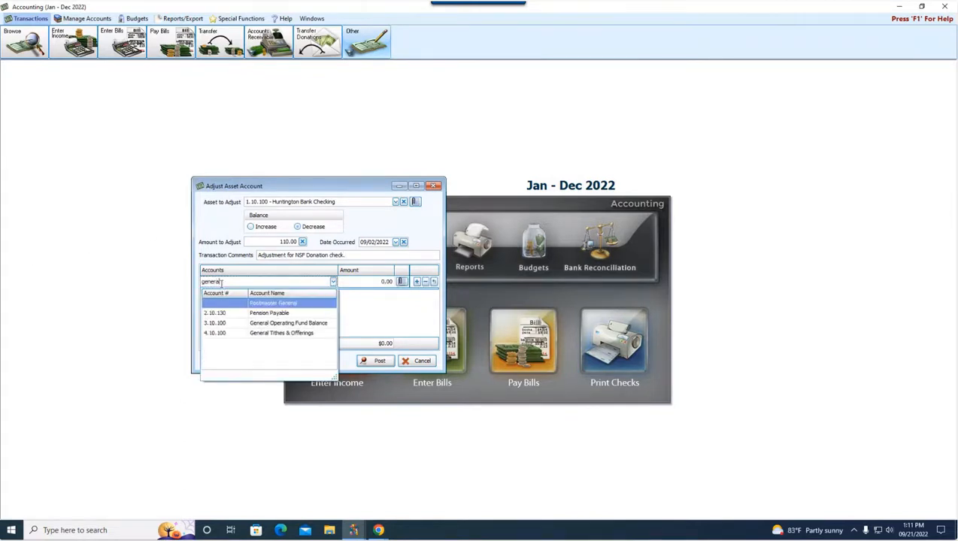
pyautogui.press('Down')
pyautogui.press('Down')
pyautogui.press('Down')
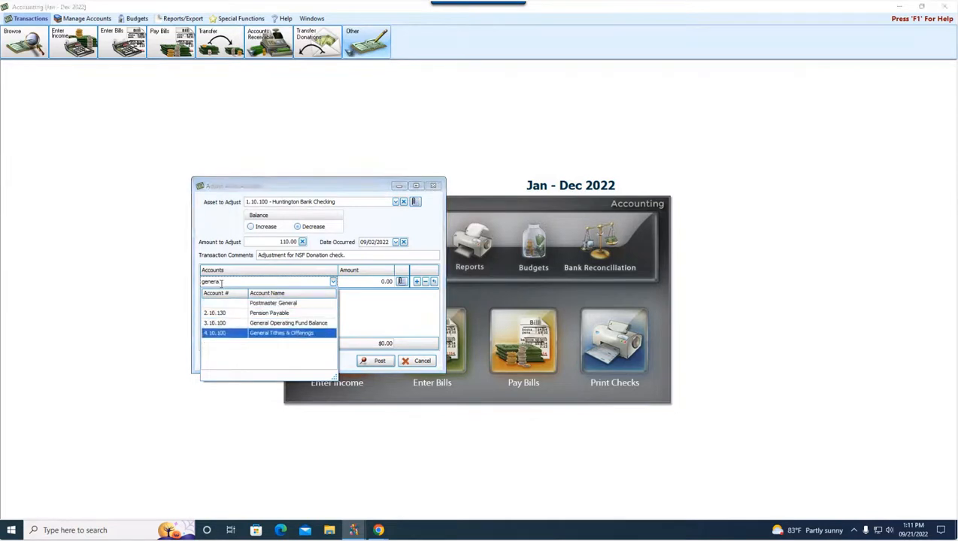
pyautogui.press('Return')
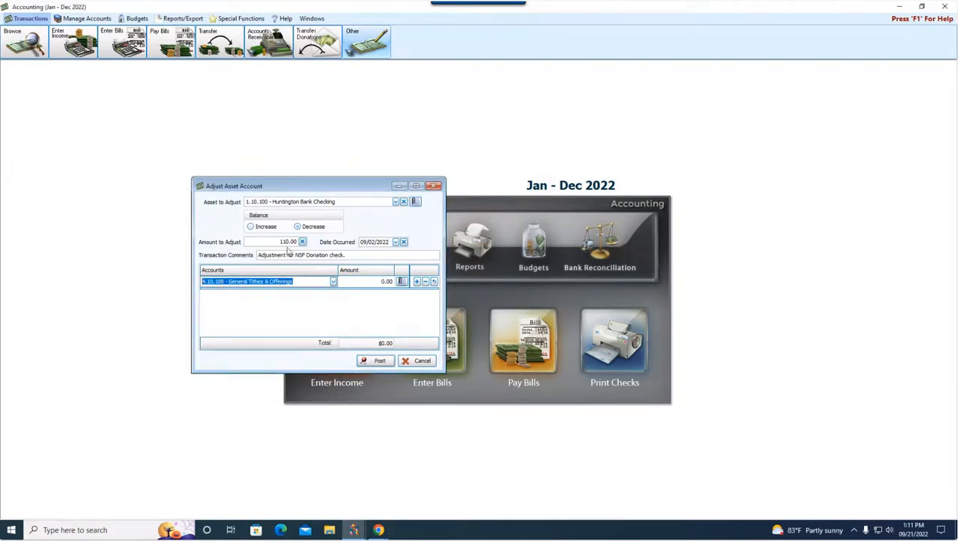
pyautogui.click(368, 283)
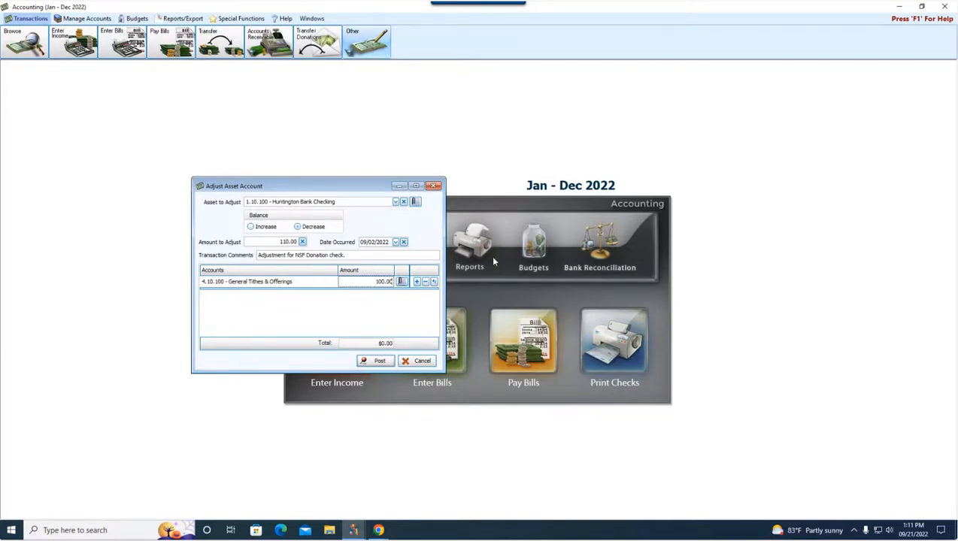
pyautogui.click(415, 282)
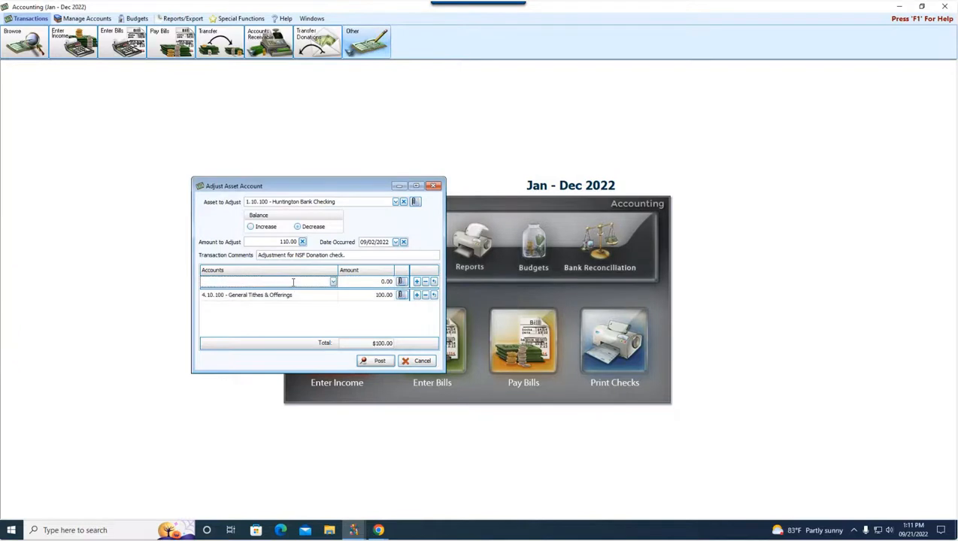
# Add a 10.00 detail line for Bank Fees and post the asset adjustment without printing it
pyautogui.write('bankf')
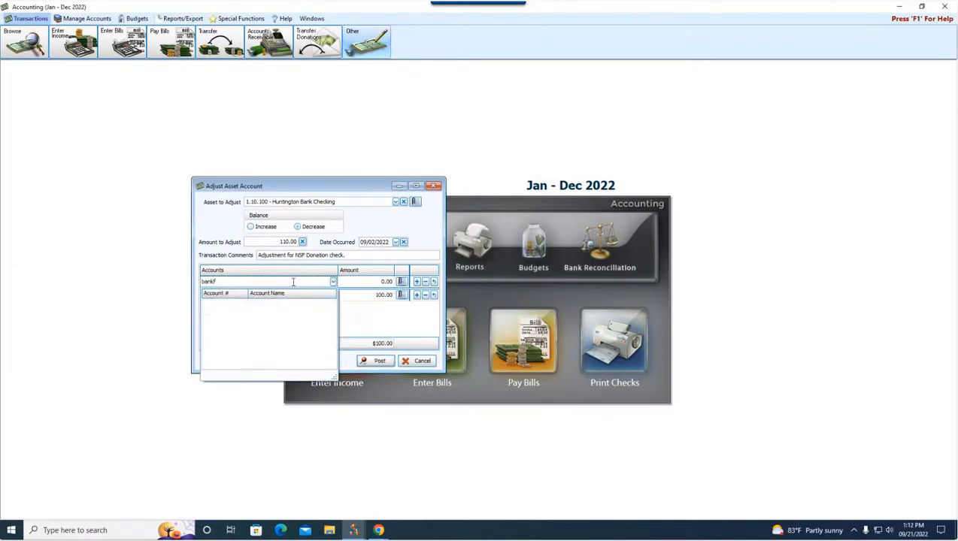
pyautogui.press('BackSpace')
pyautogui.write('gr')
pyautogui.press('BackSpace')
pyautogui.press('BackSpace')
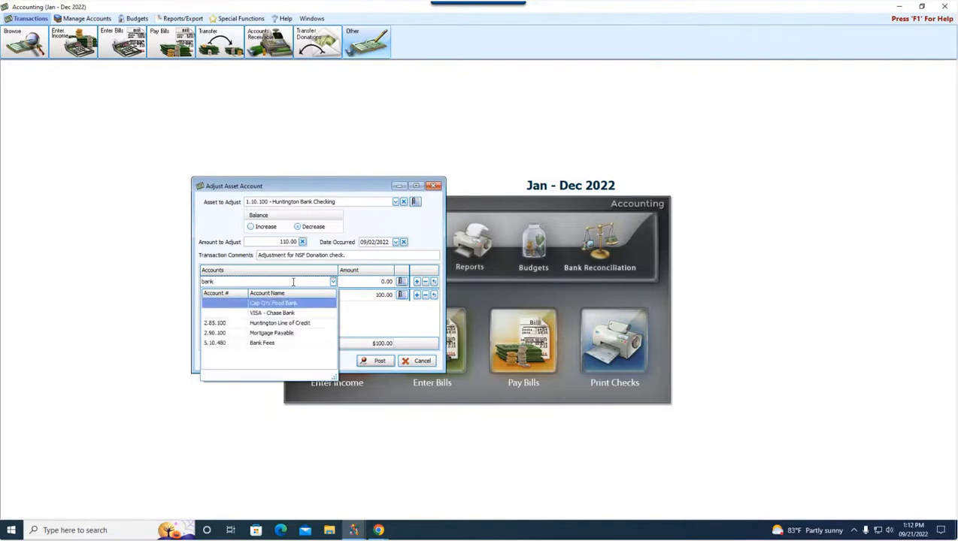
pyautogui.write('fee')
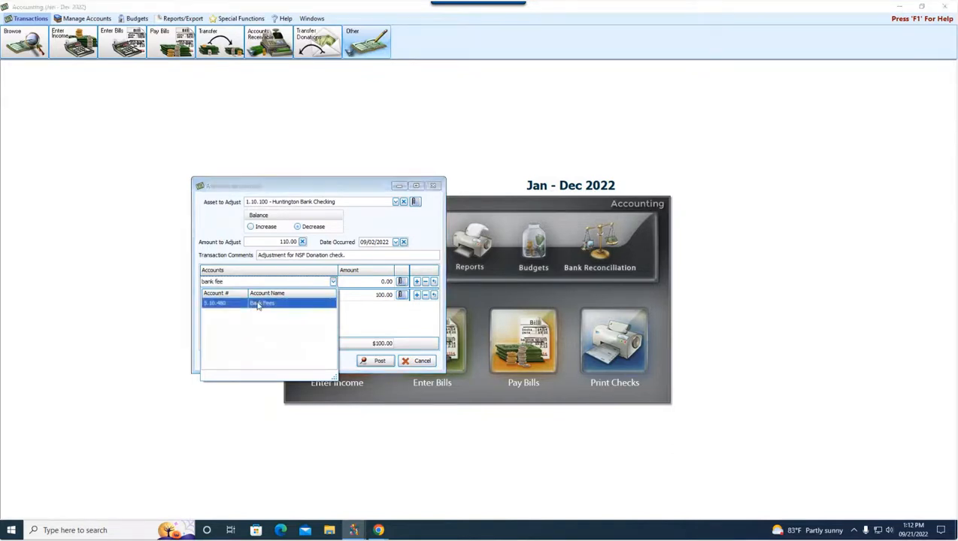
pyautogui.click(259, 302)
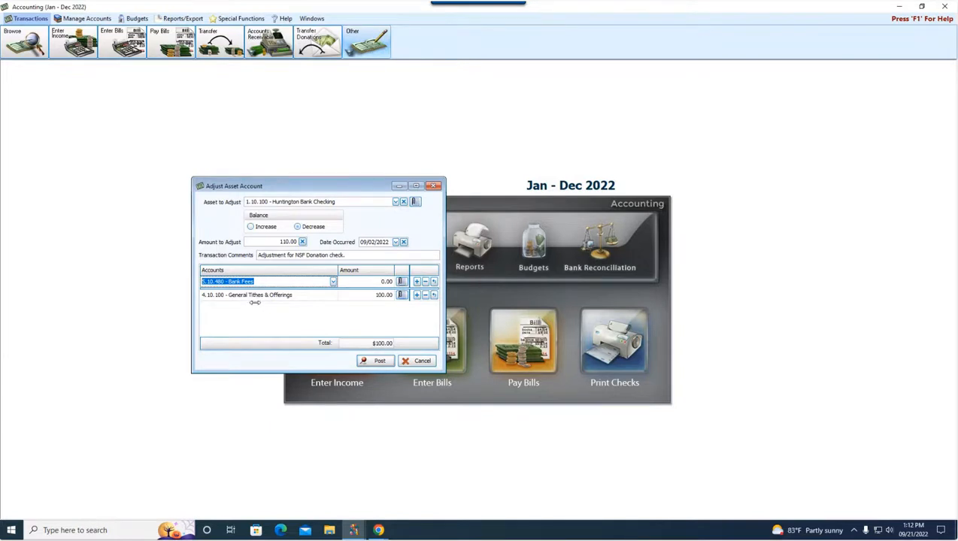
pyautogui.click(367, 283)
pyautogui.write('1')
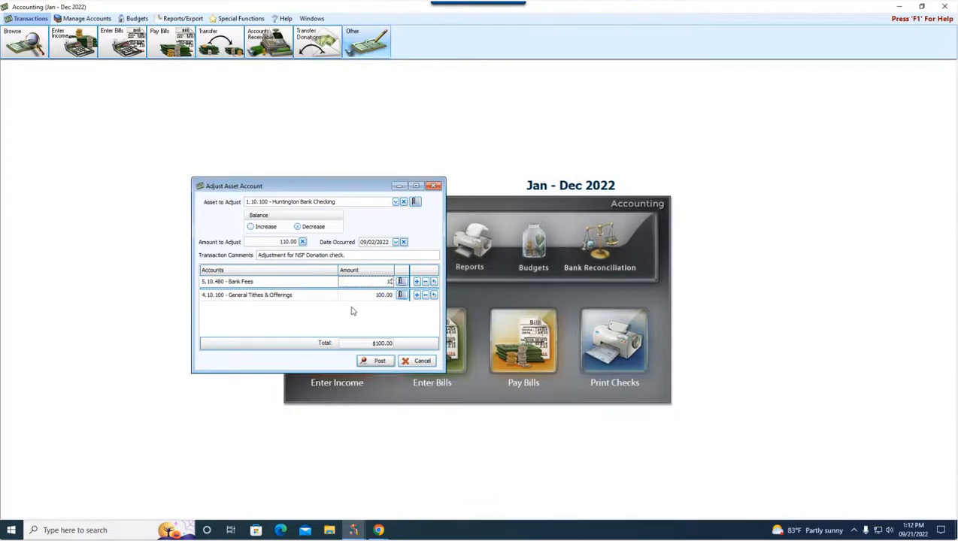
pyautogui.write('0.0')
pyautogui.click(383, 362)
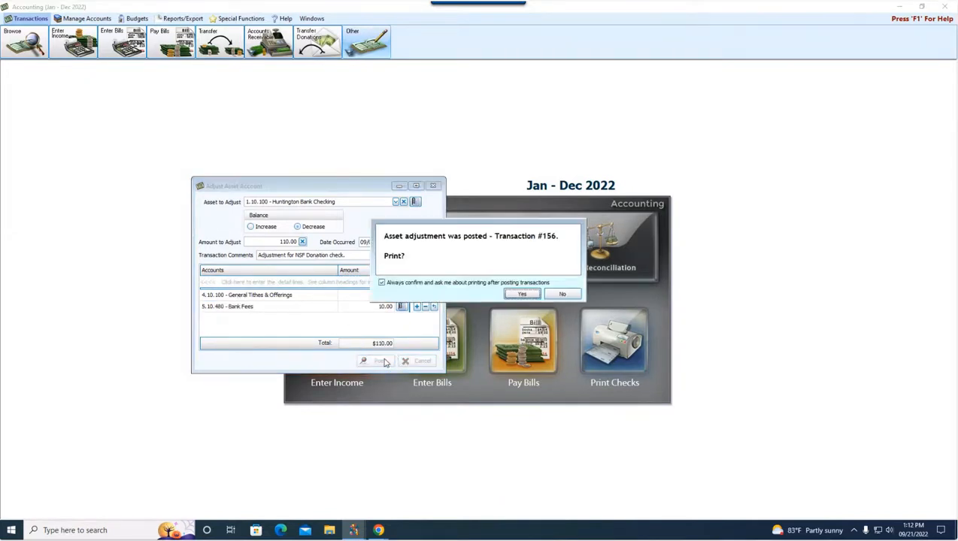
pyautogui.click(563, 295)
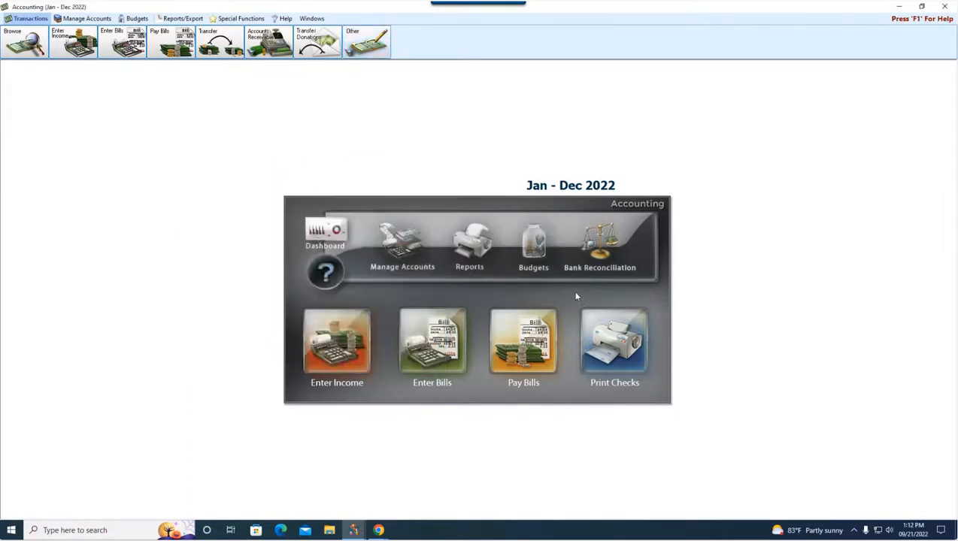
# Begin a new bank reconciliation for Huntington Bank Checking with statement ending date 09/30/2022
pyautogui.click(594, 245)
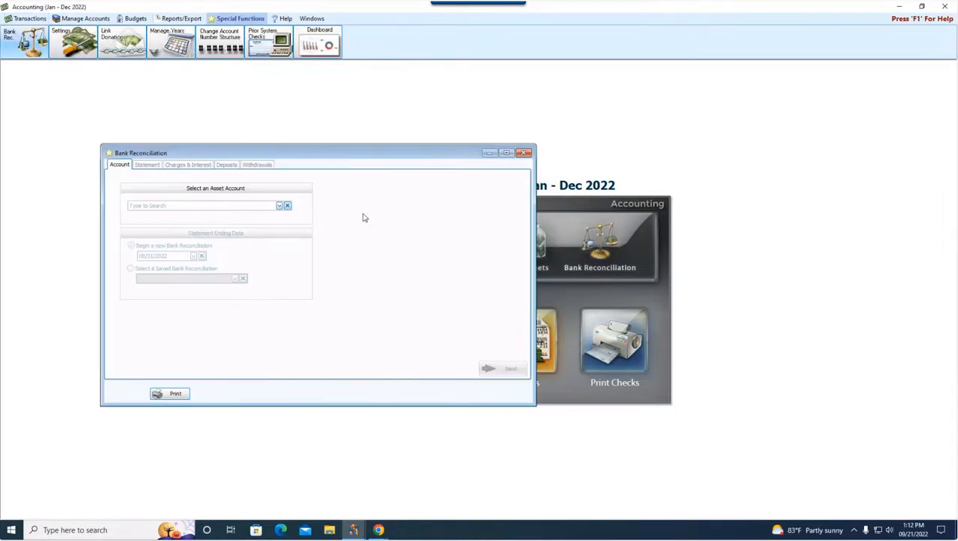
pyautogui.click(280, 206)
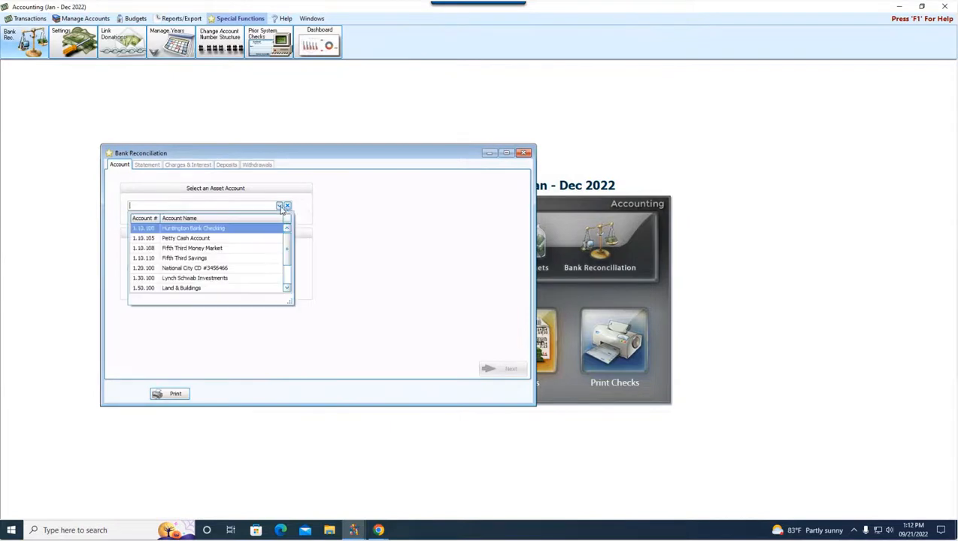
pyautogui.click(191, 232)
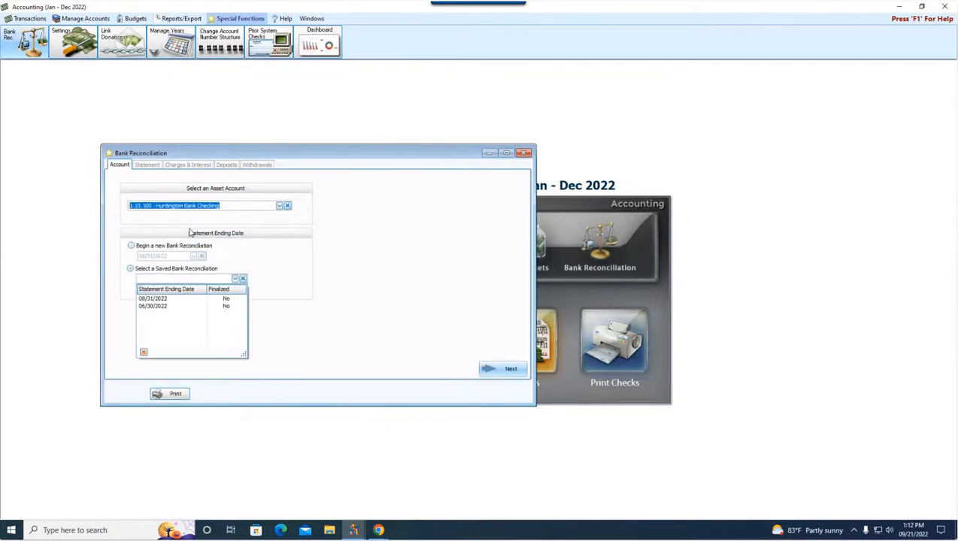
pyautogui.click(131, 247)
pyautogui.click(194, 257)
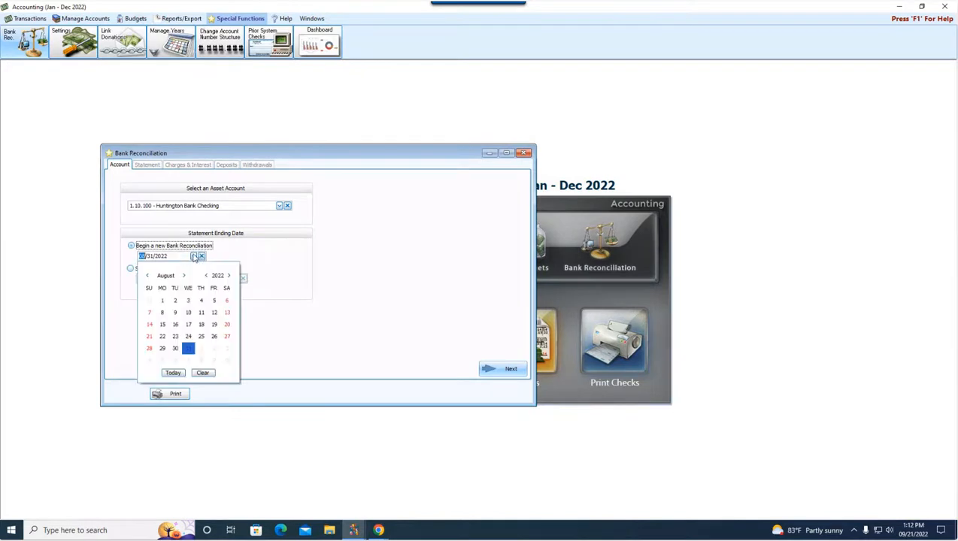
pyautogui.click(185, 276)
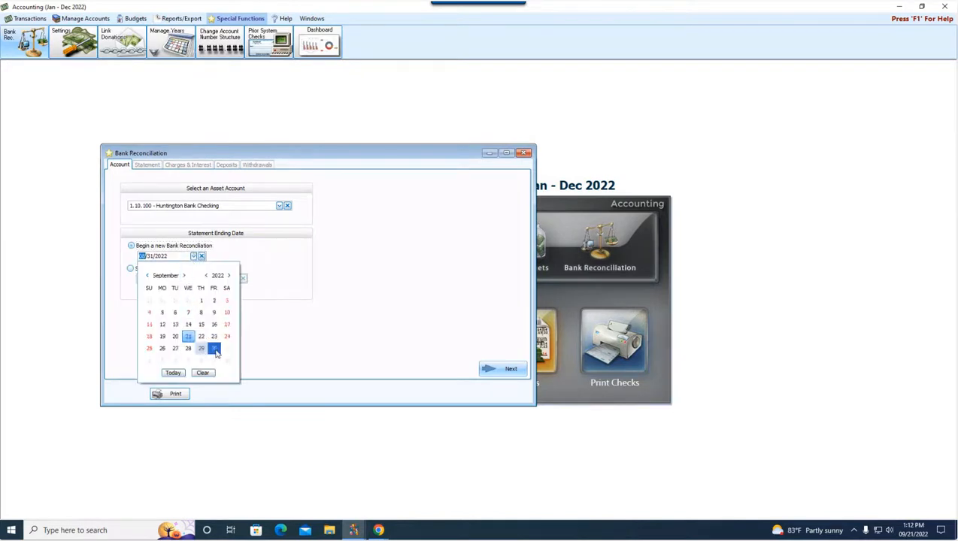
pyautogui.click(215, 348)
pyautogui.click(489, 368)
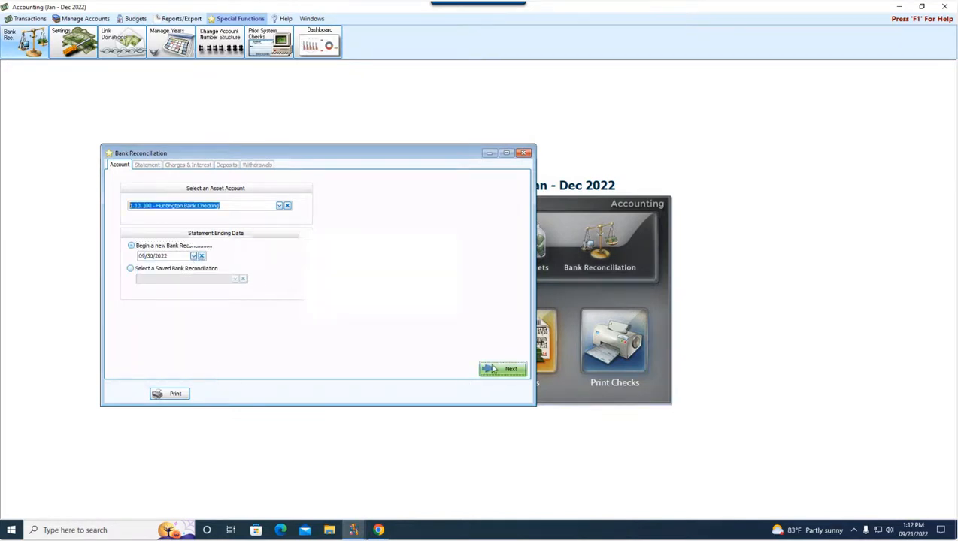
# Enter statement totals of 1.00 deposits, 1.00 withdrawals and a 146,561.51 ending balance, and continue to charges and interest
pyautogui.click(227, 258)
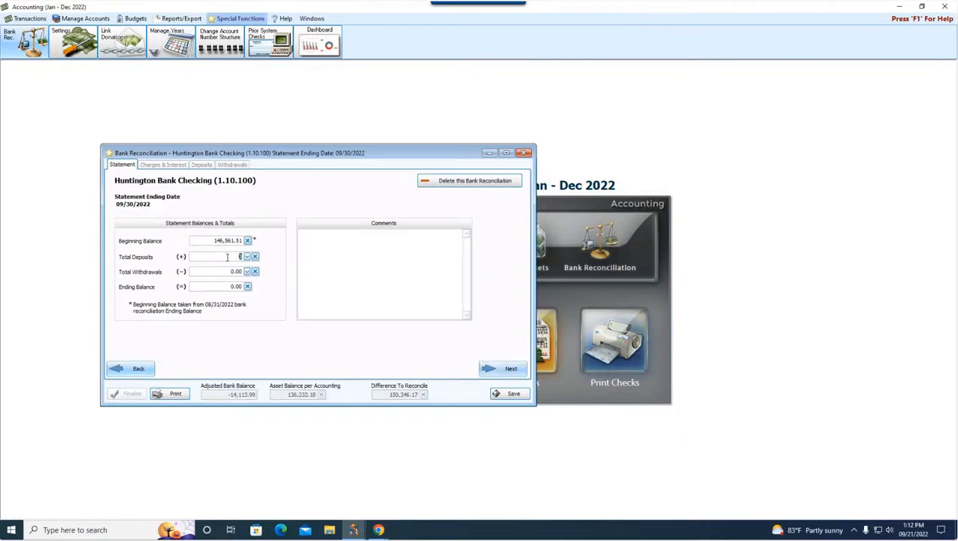
pyautogui.write('1.')
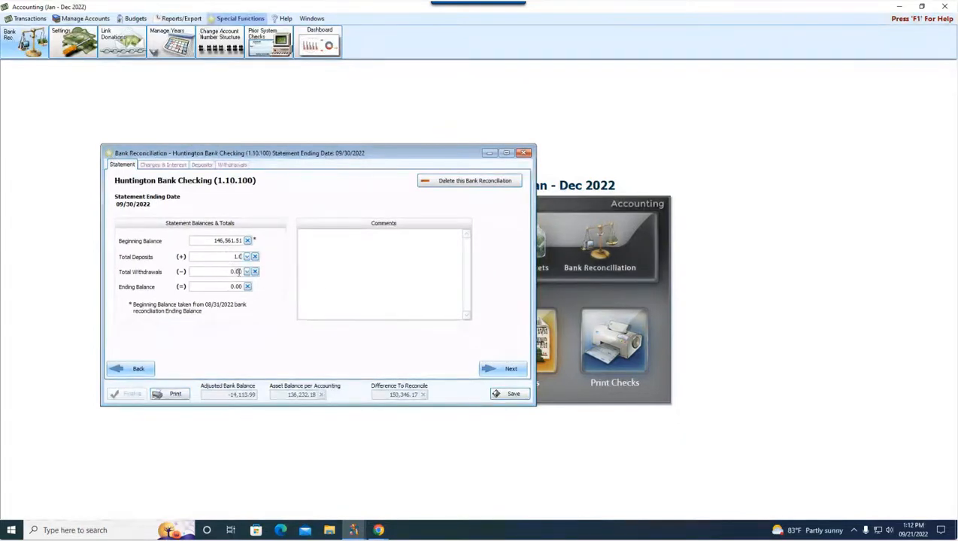
pyautogui.press('Tab')
pyautogui.write('1')
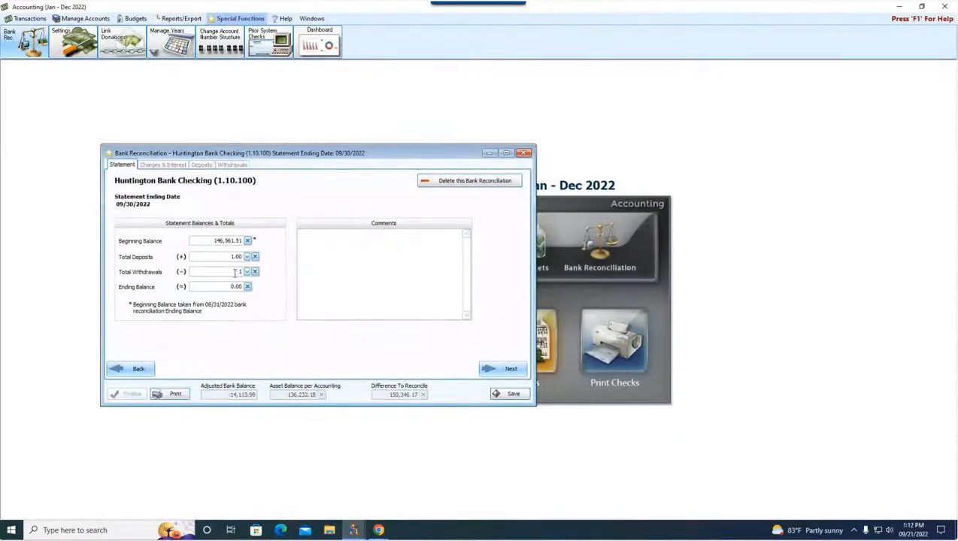
pyautogui.press('Tab')
pyautogui.write('146568.65')
pyautogui.press('BackSpace')
pyautogui.press('BackSpace')
pyautogui.write('51')
pyautogui.click(509, 368)
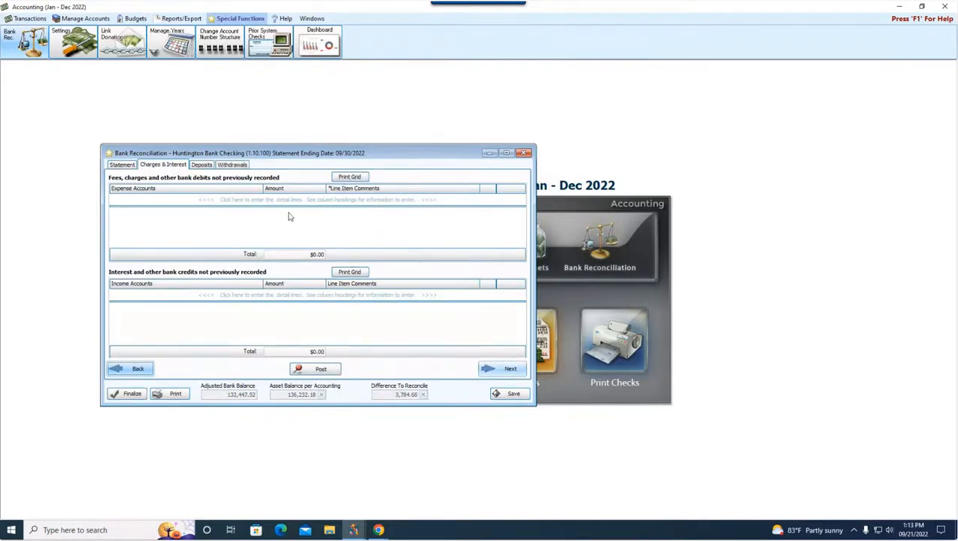
# Check the reconciliation's deposits and withdrawals, and locate the 110.00 NSF adjustment dated 09/02/2022
pyautogui.click(202, 163)
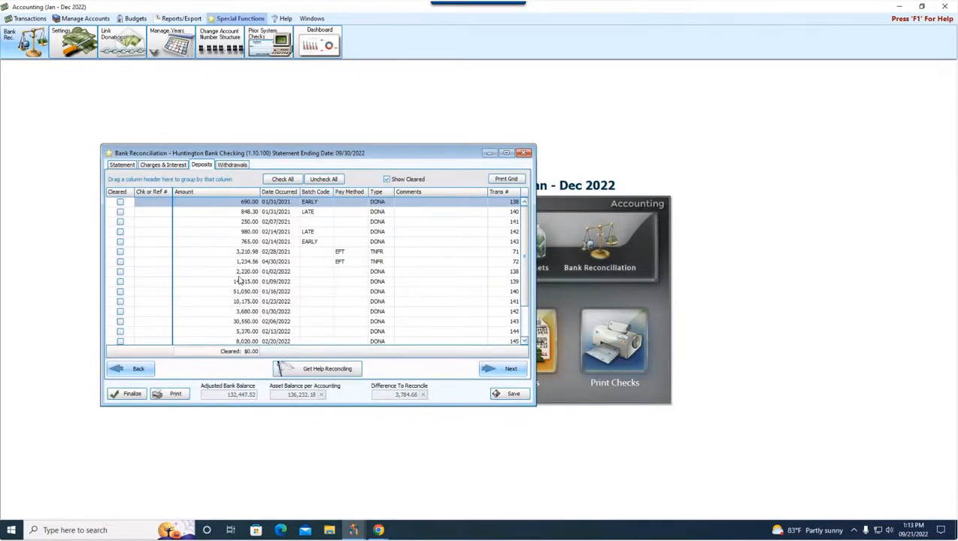
pyautogui.click(225, 165)
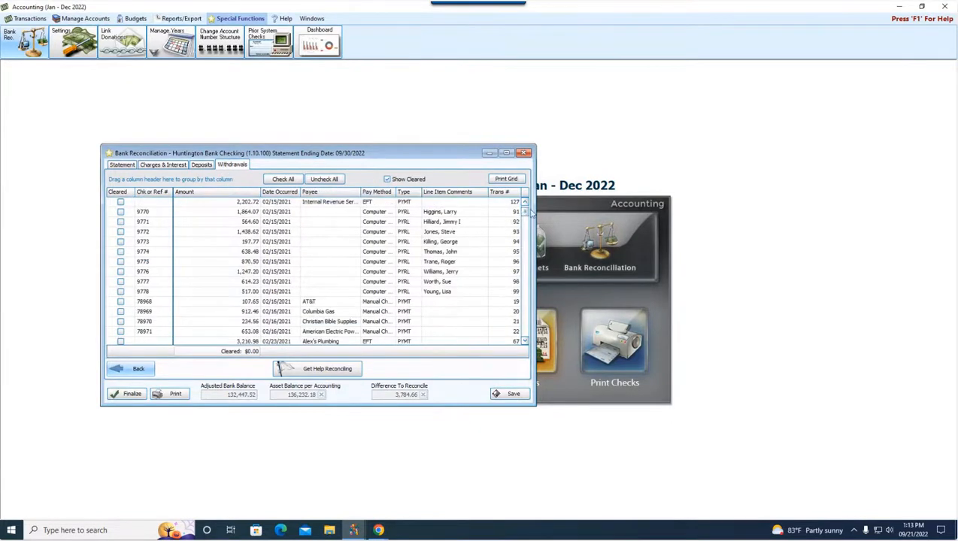
pyautogui.moveTo(530, 223); pyautogui.dragTo(535, 343)
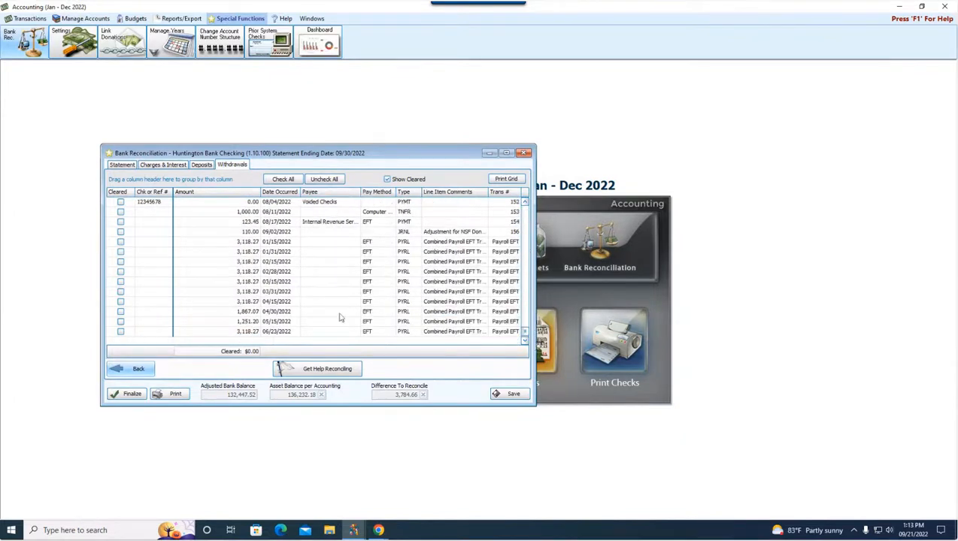
pyautogui.click(183, 234)
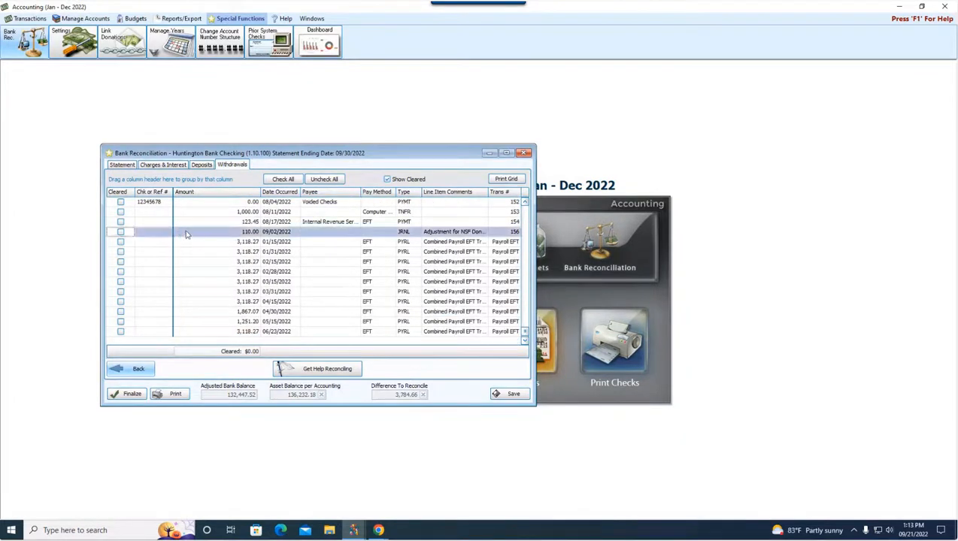
pyautogui.scroll(1, 241, 244)
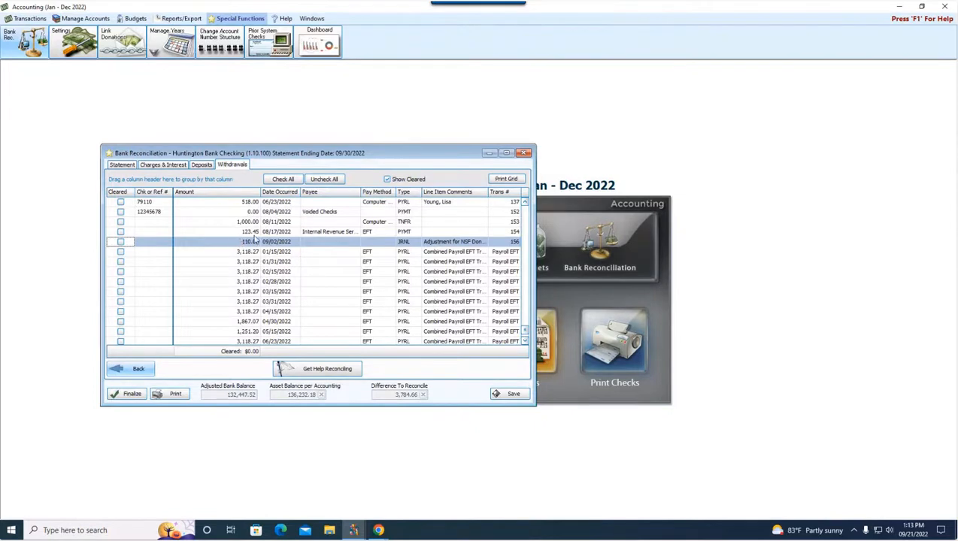
# Close the Bank Reconciliation window and switch to the Donations window
pyautogui.click(356, 531)
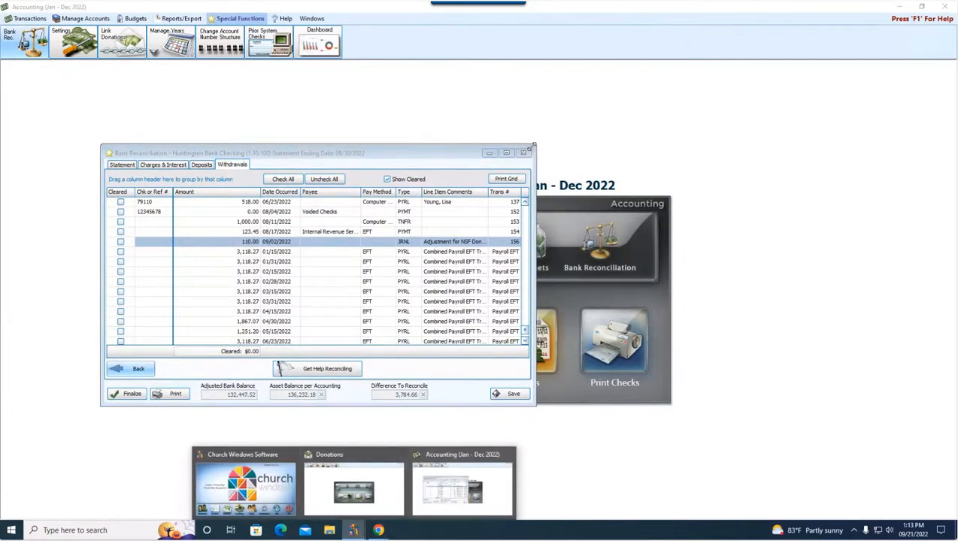
pyautogui.click(524, 152)
pyautogui.click(353, 531)
pyautogui.click(363, 504)
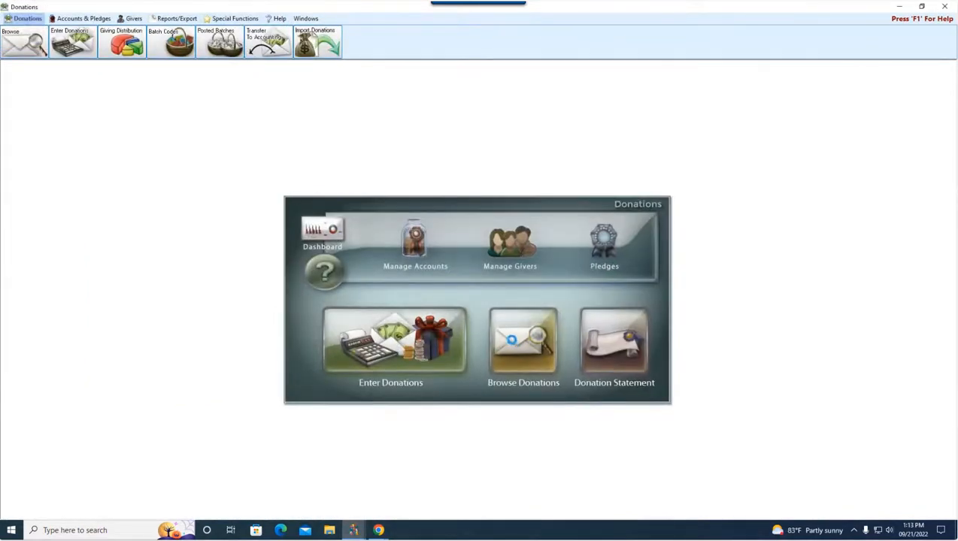
# Browse donations with the date occurred limited to 08/28/2022 through 08/28/2022
pyautogui.click(516, 347)
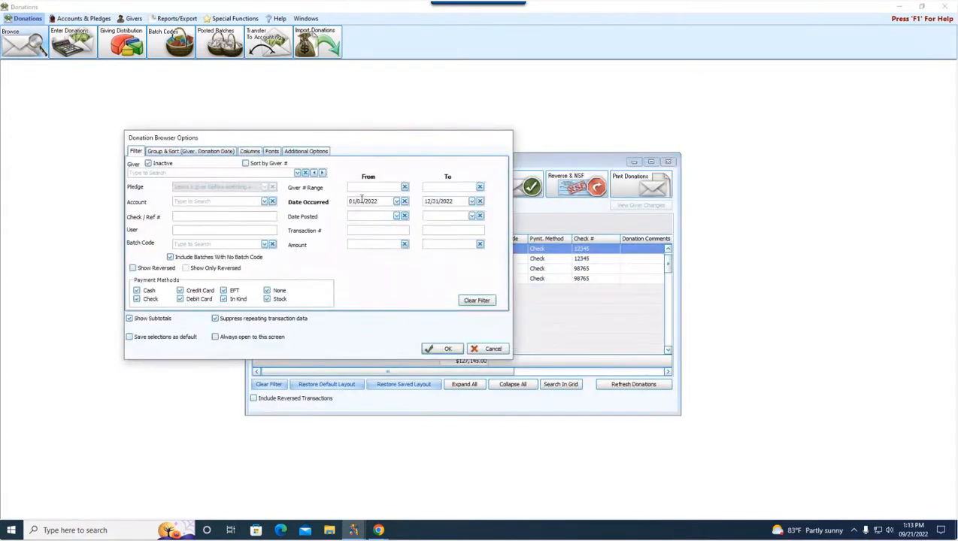
pyautogui.click(351, 202)
pyautogui.write('0828')
pyautogui.click(427, 201)
pyautogui.write('08/28')
pyautogui.click(455, 348)
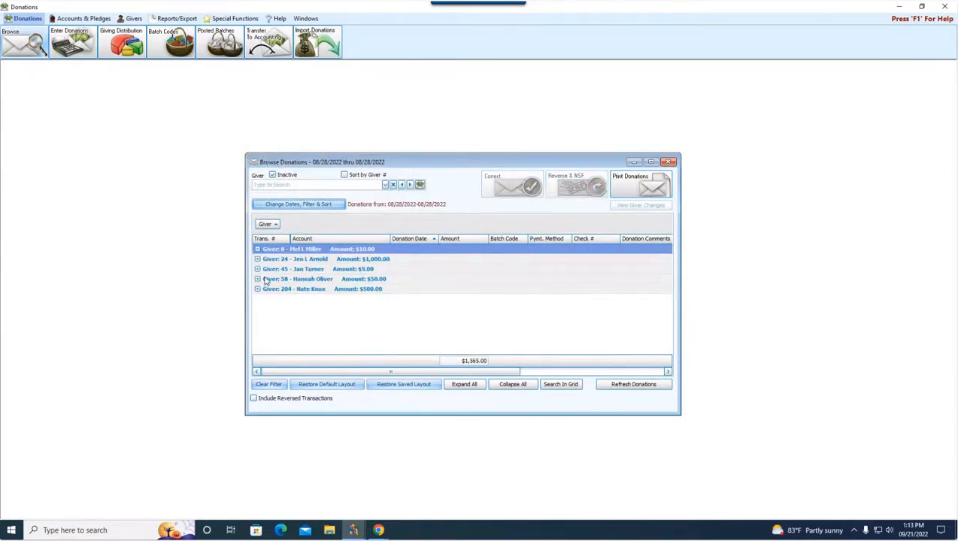
# Reverse the 50.00 General fund check donation dated 08/28/2022 as non-sufficient funds, choosing to transfer the reversal
pyautogui.click(257, 279)
pyautogui.click(364, 292)
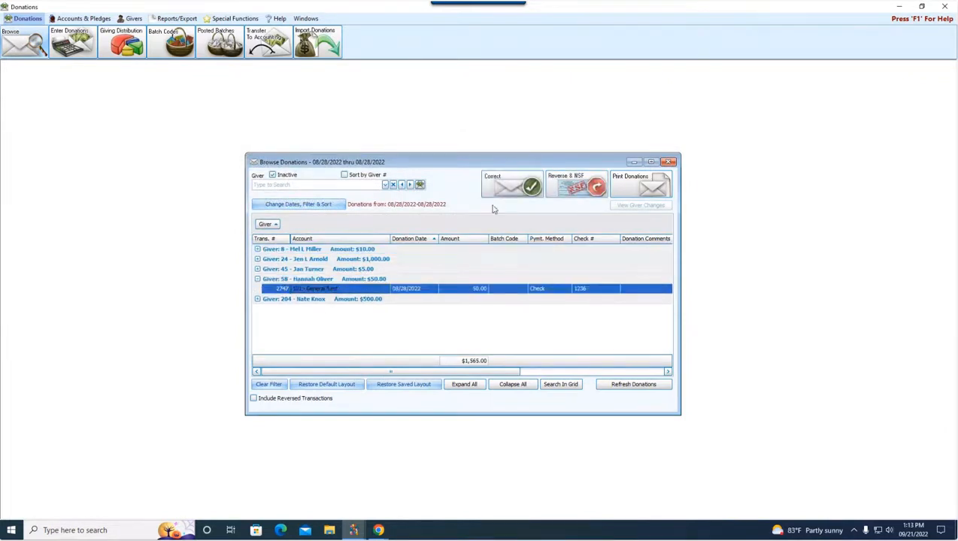
pyautogui.click(560, 180)
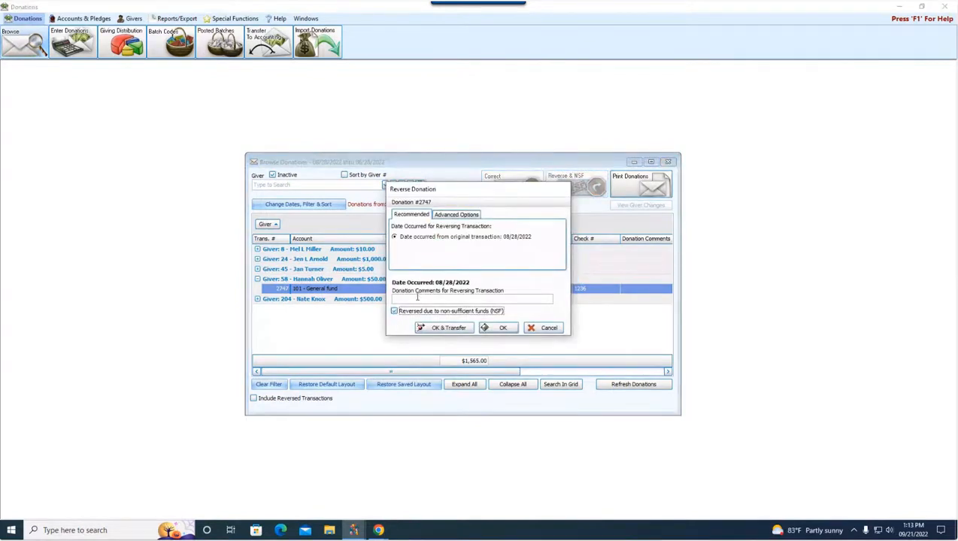
pyautogui.click(419, 310)
pyautogui.click(445, 328)
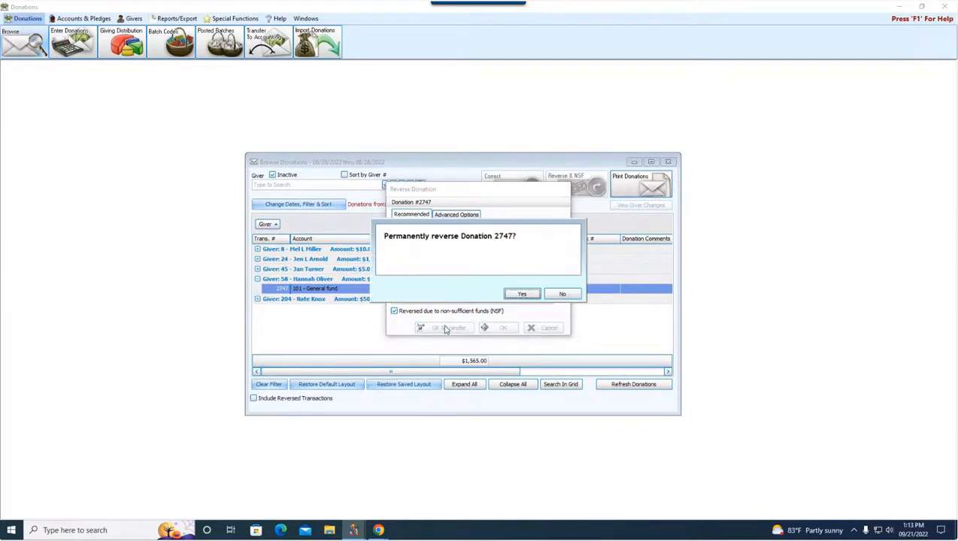
pyautogui.click(524, 295)
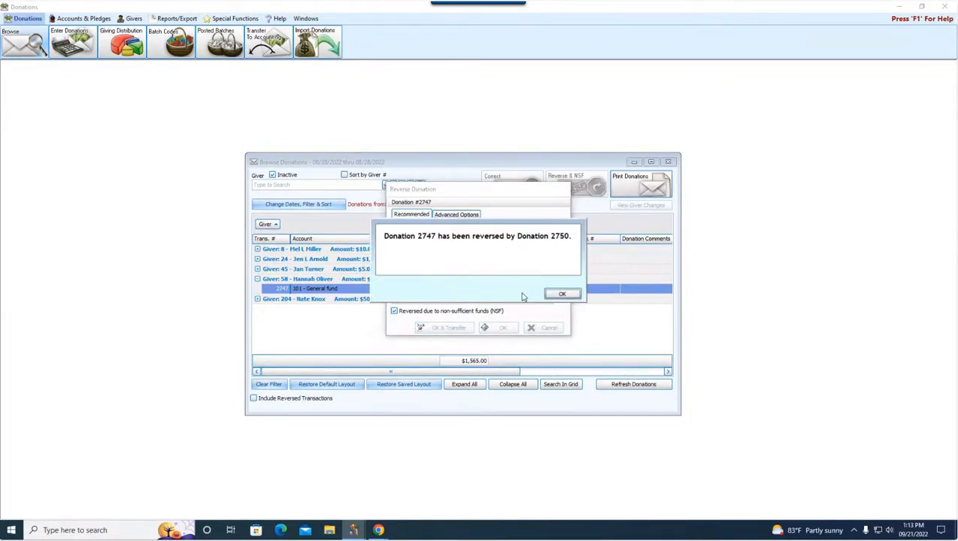
pyautogui.click(561, 294)
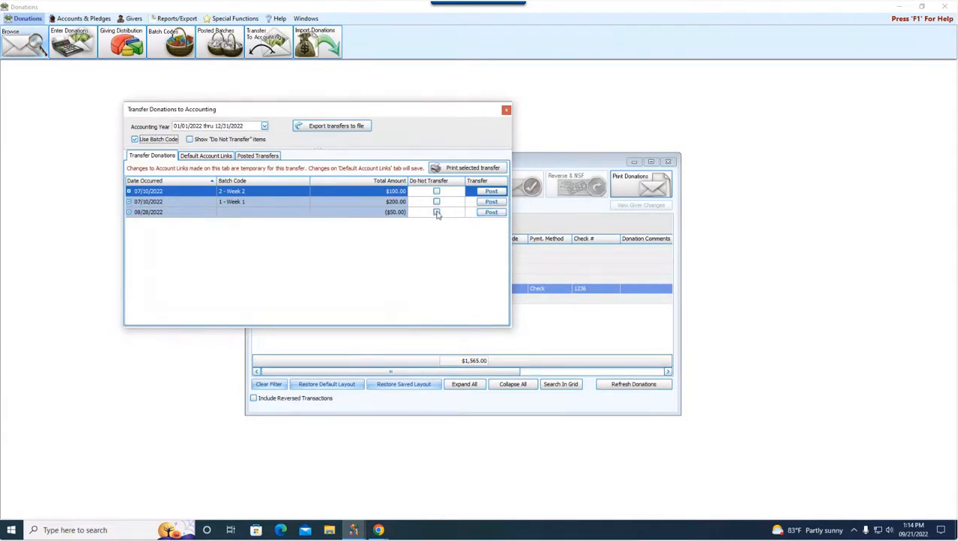
# Post the 08/28/2022 transfer of -50.00 to Accounting without comments and close the transfer window
pyautogui.click(491, 213)
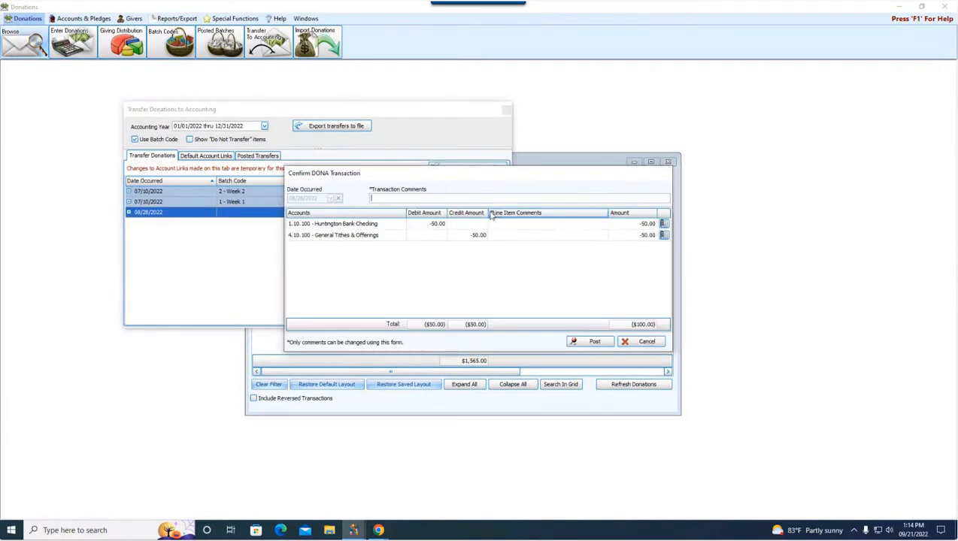
pyautogui.click(591, 341)
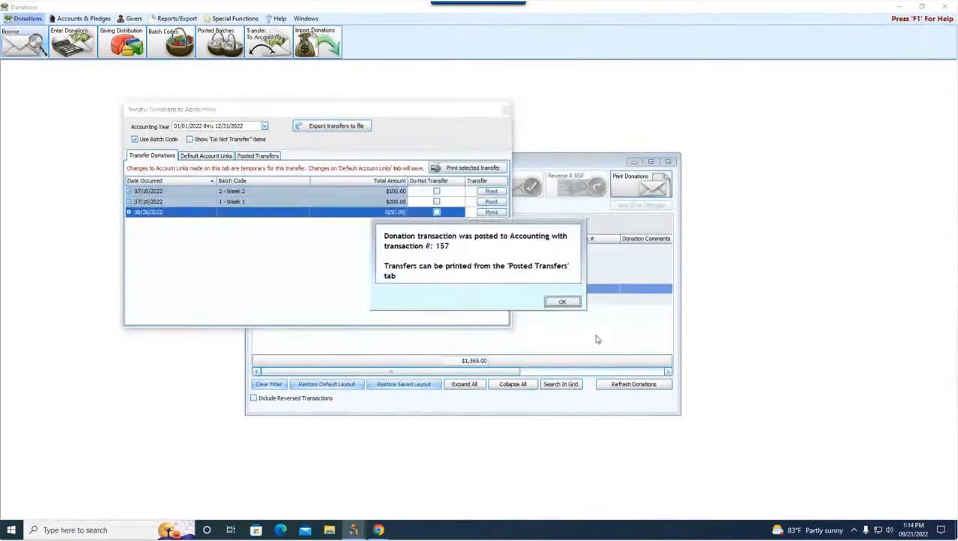
pyautogui.click(562, 302)
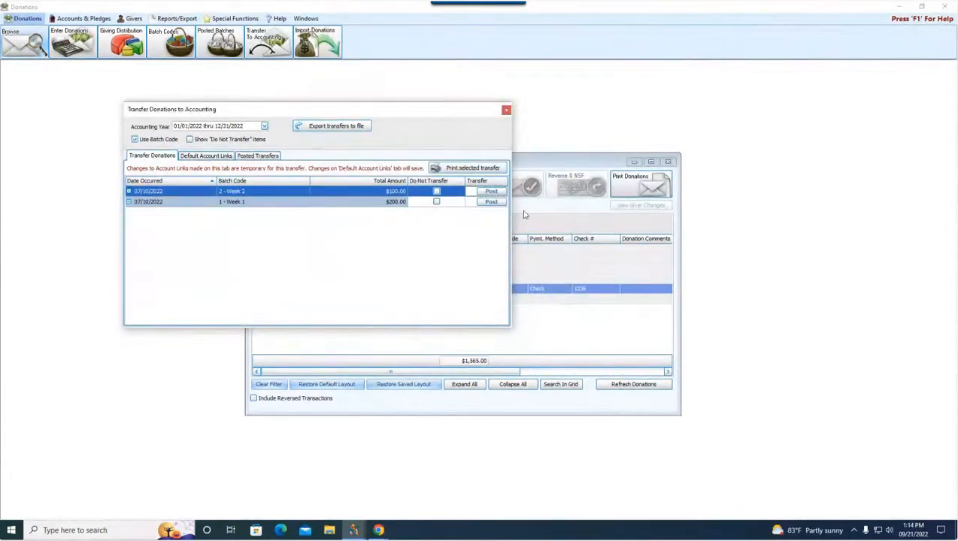
pyautogui.click(507, 111)
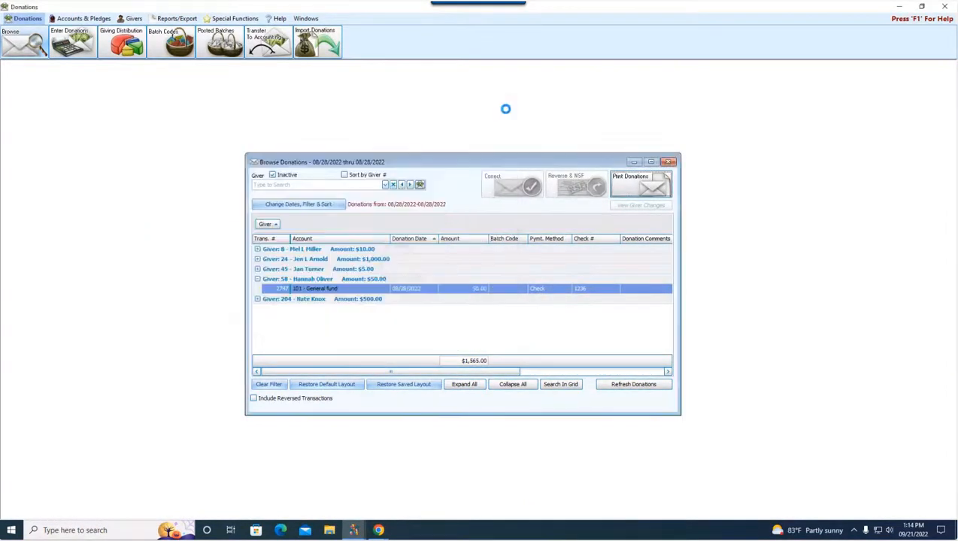
# Switch to the Accounting window and open the saved 08/31/2022 bank reconciliation for the Huntington Bank Checking account
pyautogui.moveTo(353, 530)
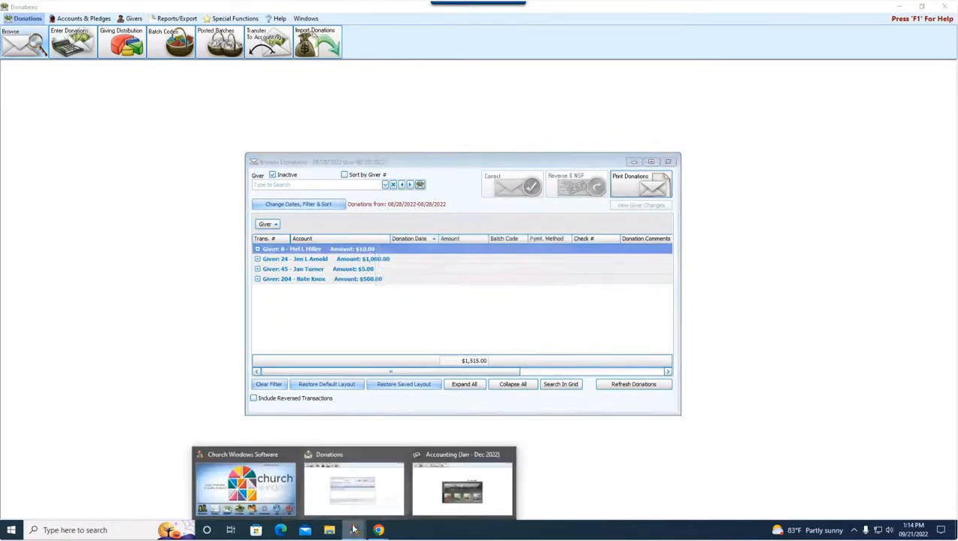
pyautogui.click(423, 486)
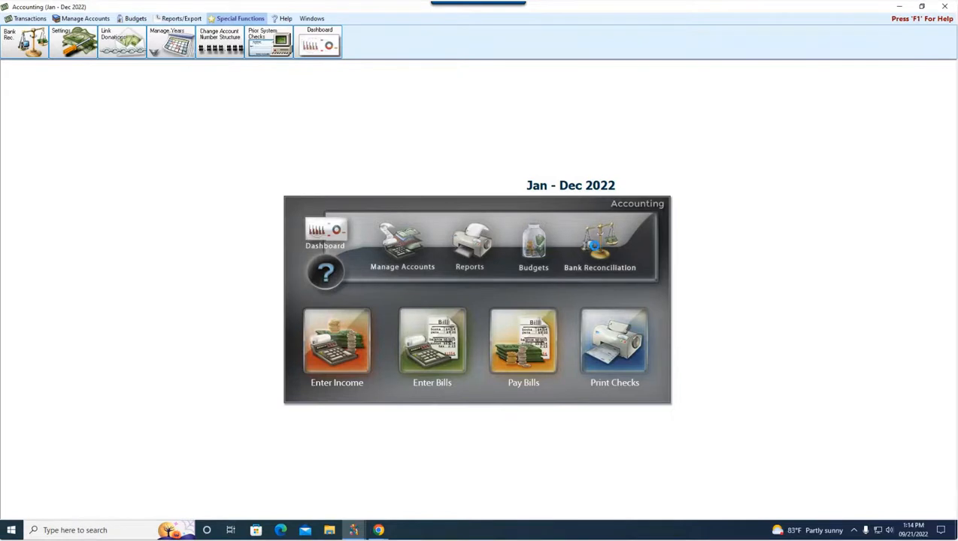
pyautogui.click(593, 246)
pyautogui.click(279, 205)
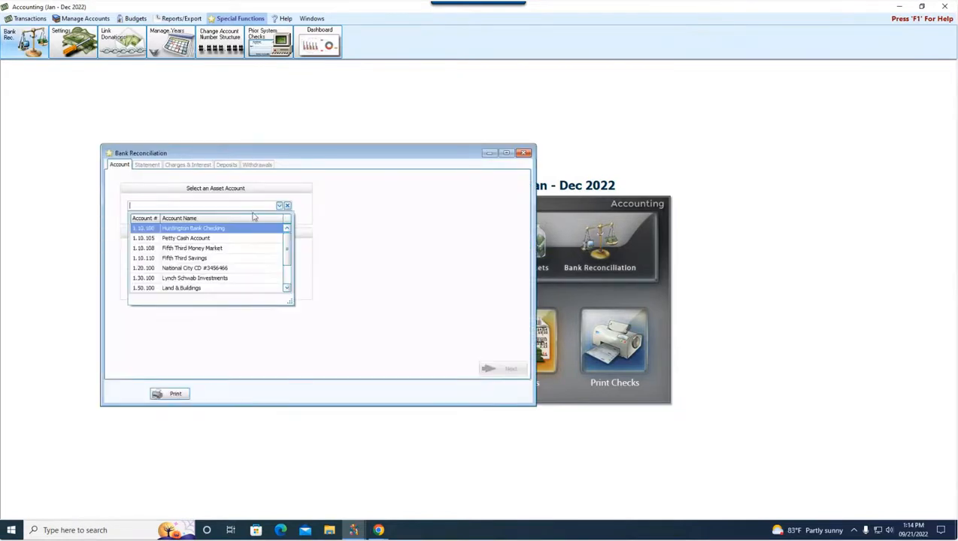
pyautogui.click(210, 218)
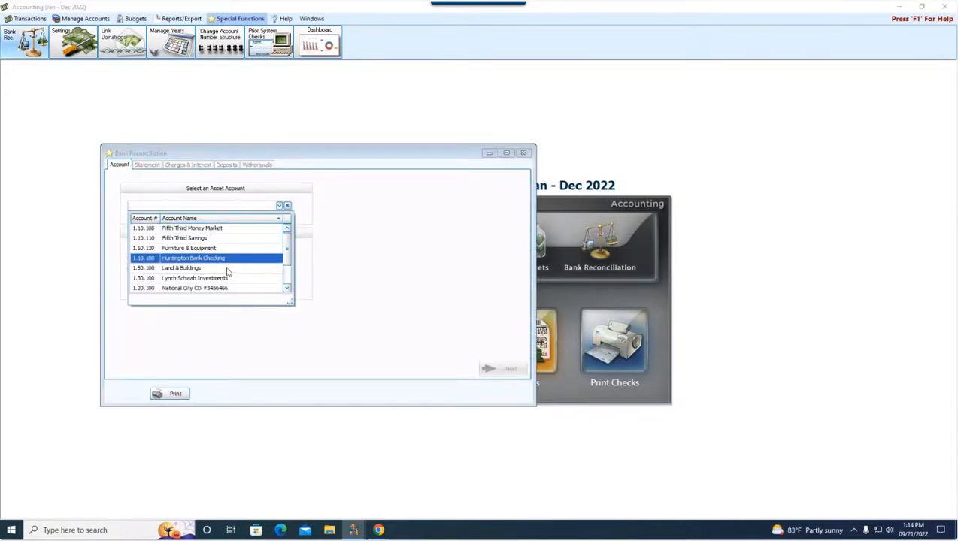
pyautogui.click(222, 259)
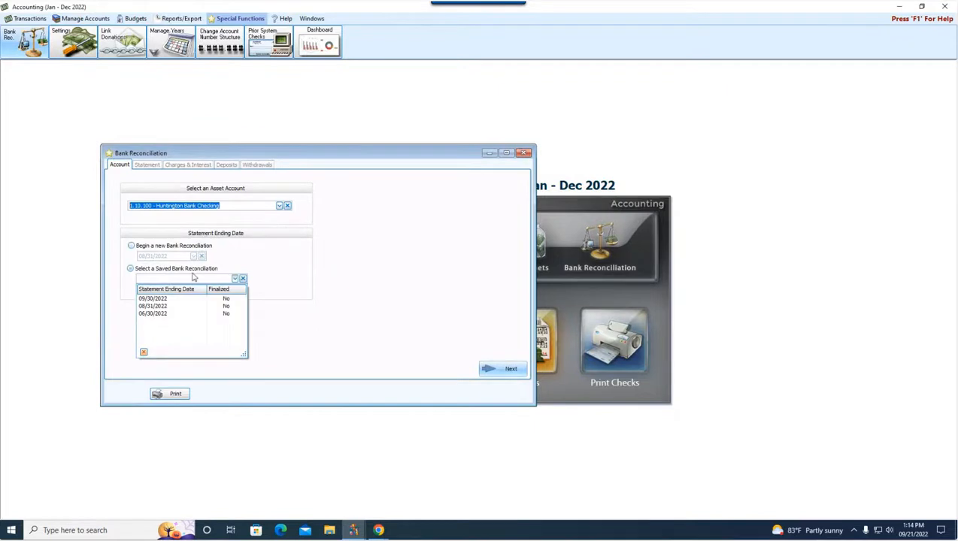
pyautogui.click(160, 307)
pyautogui.click(507, 376)
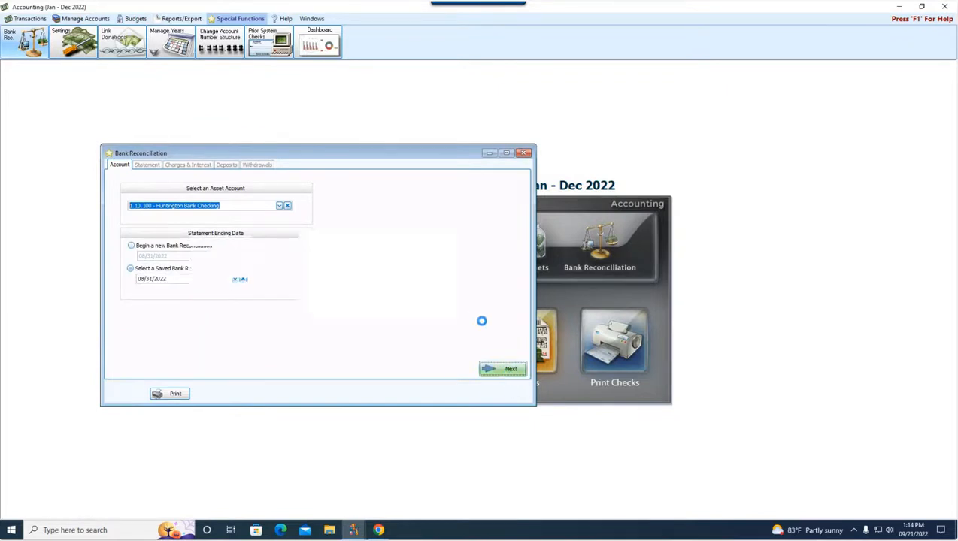
# Mark the 1,665.00 donation deposit dated 08/28/2022 as cleared in the reconciliation's deposits
pyautogui.click(214, 165)
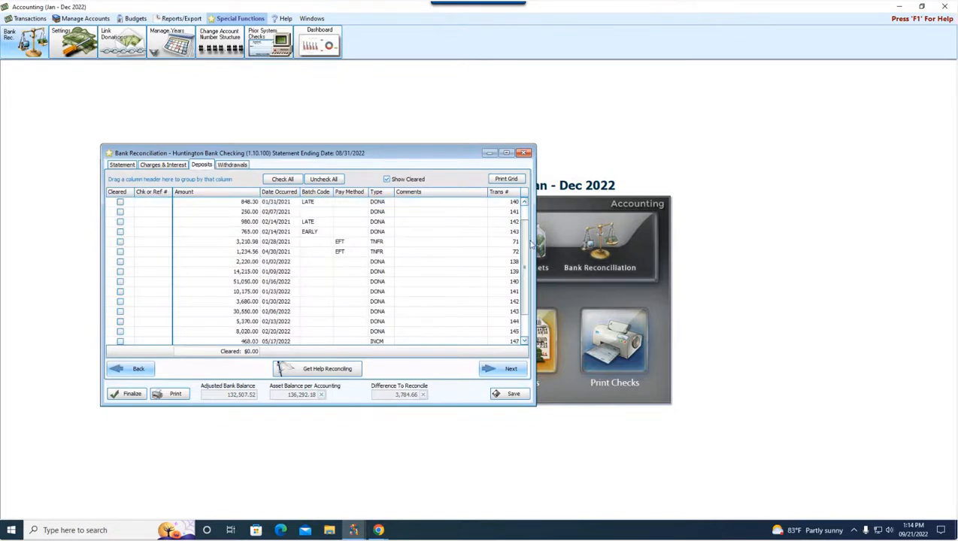
pyautogui.moveTo(520, 225); pyautogui.dragTo(519, 323)
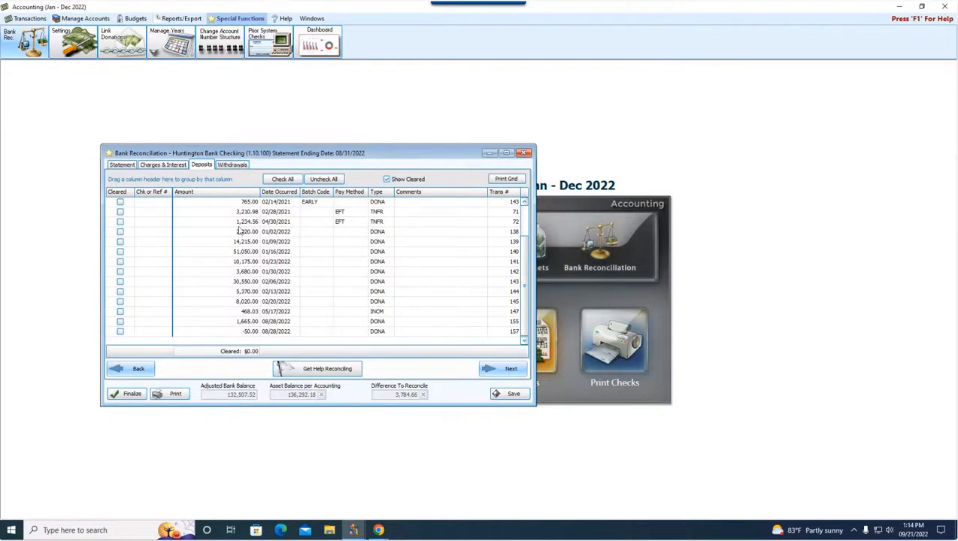
pyautogui.click(247, 324)
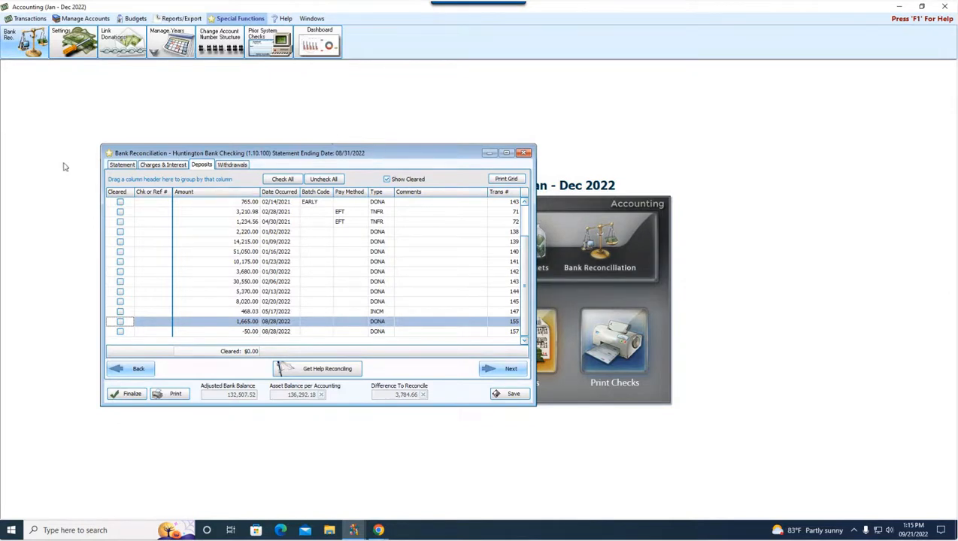
pyautogui.click(120, 323)
# Review the most recent withdrawals and the 08/28/2022 deposits, and close the Bank Reconciliation window
pyautogui.click(233, 165)
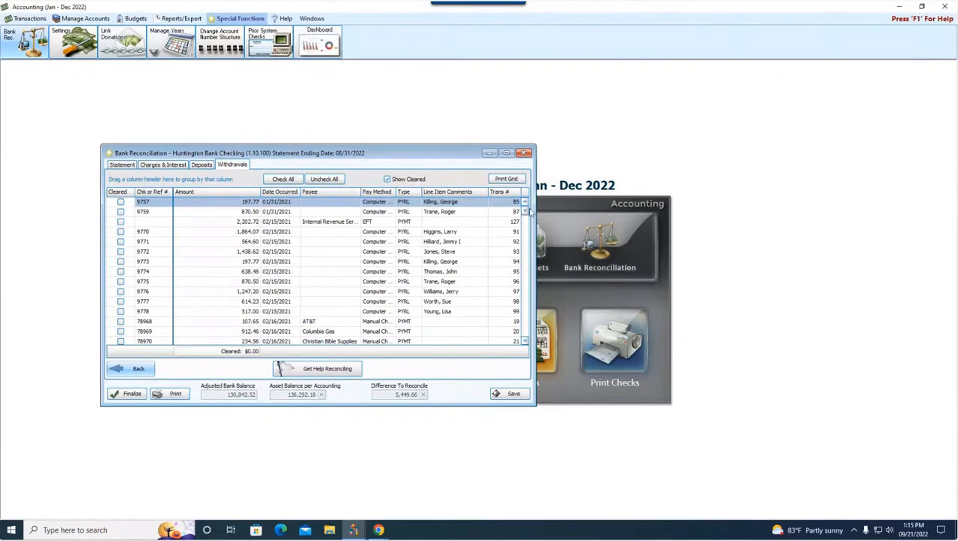
pyautogui.moveTo(527, 214); pyautogui.dragTo(524, 338)
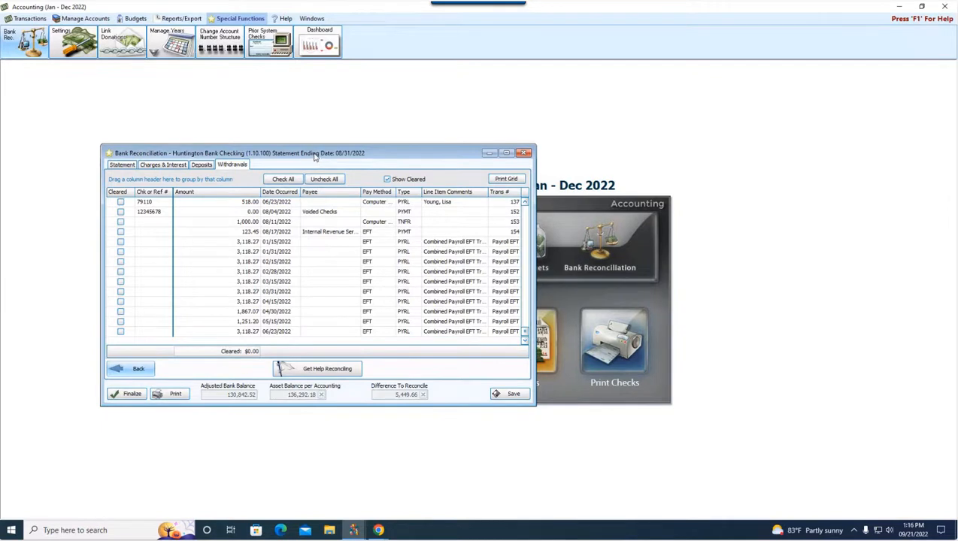
pyautogui.click(203, 165)
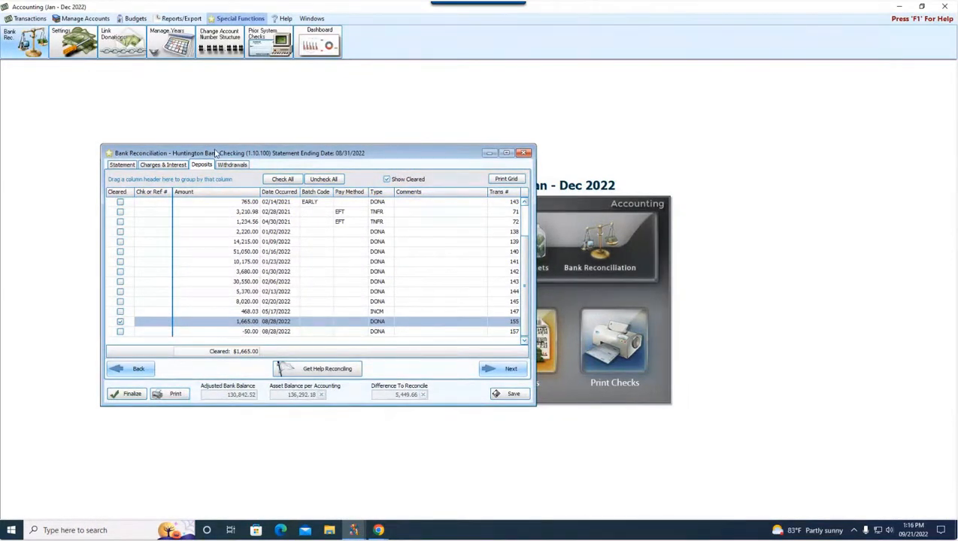
pyautogui.click(524, 153)
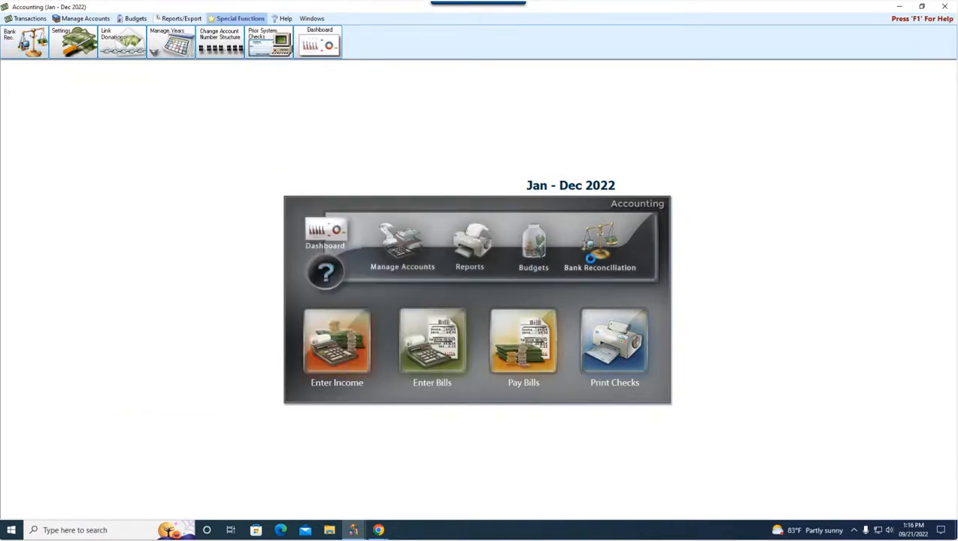